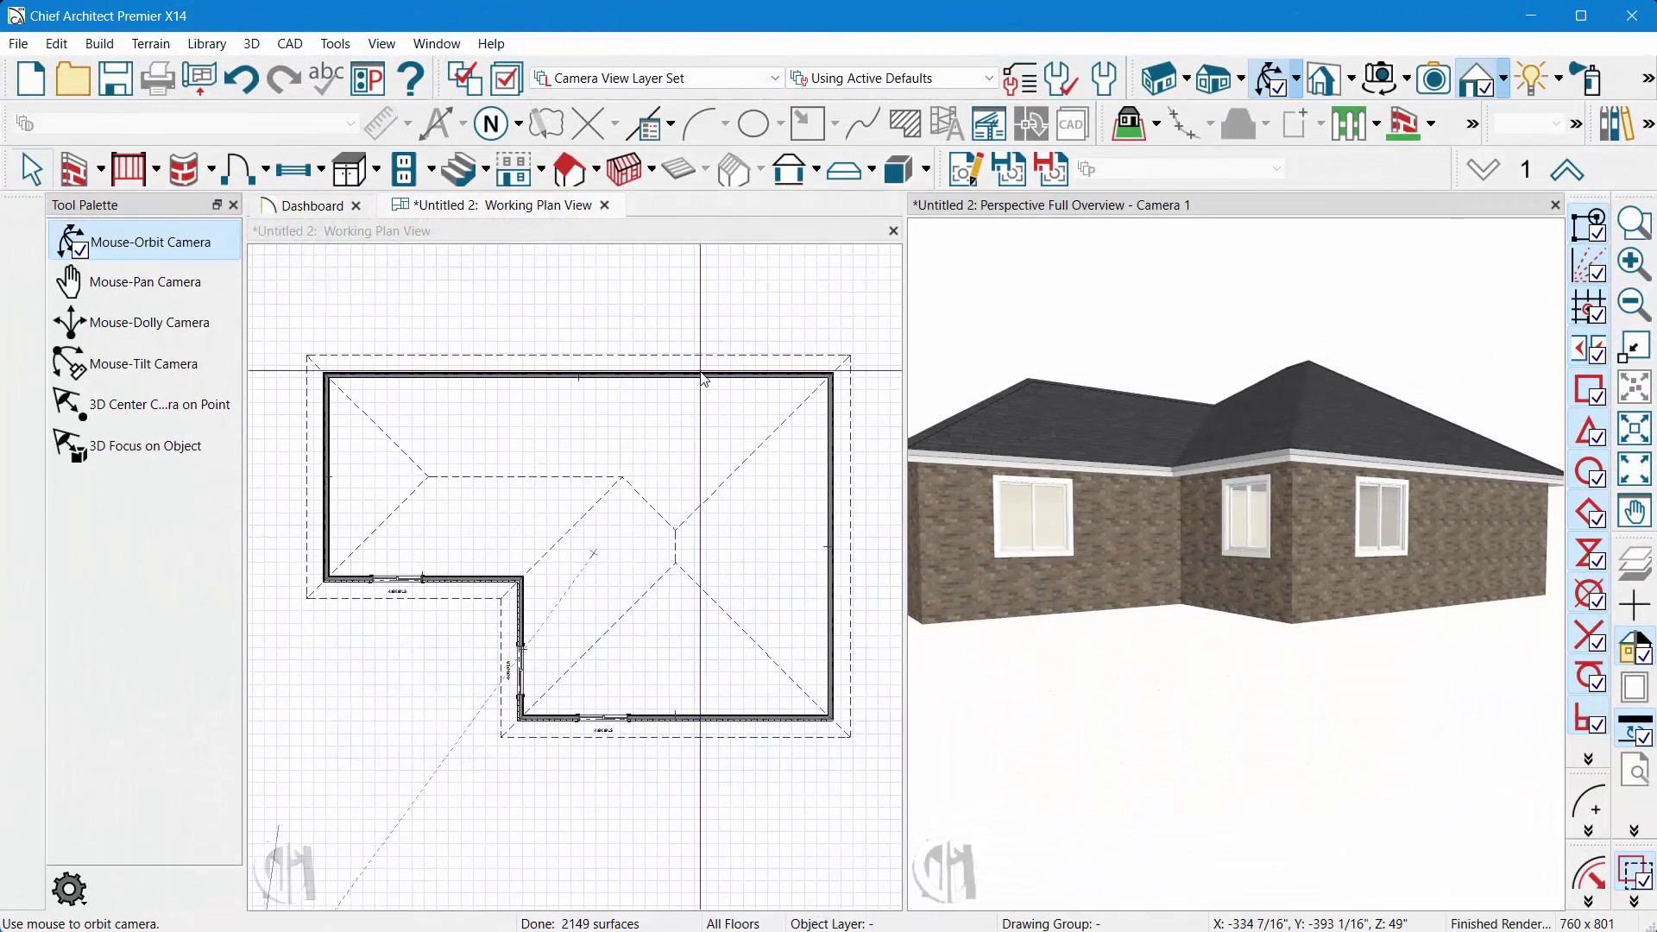
# Select the roof planes from a top-down 3D view and open their specification dialog.
pyautogui.click(700, 375)
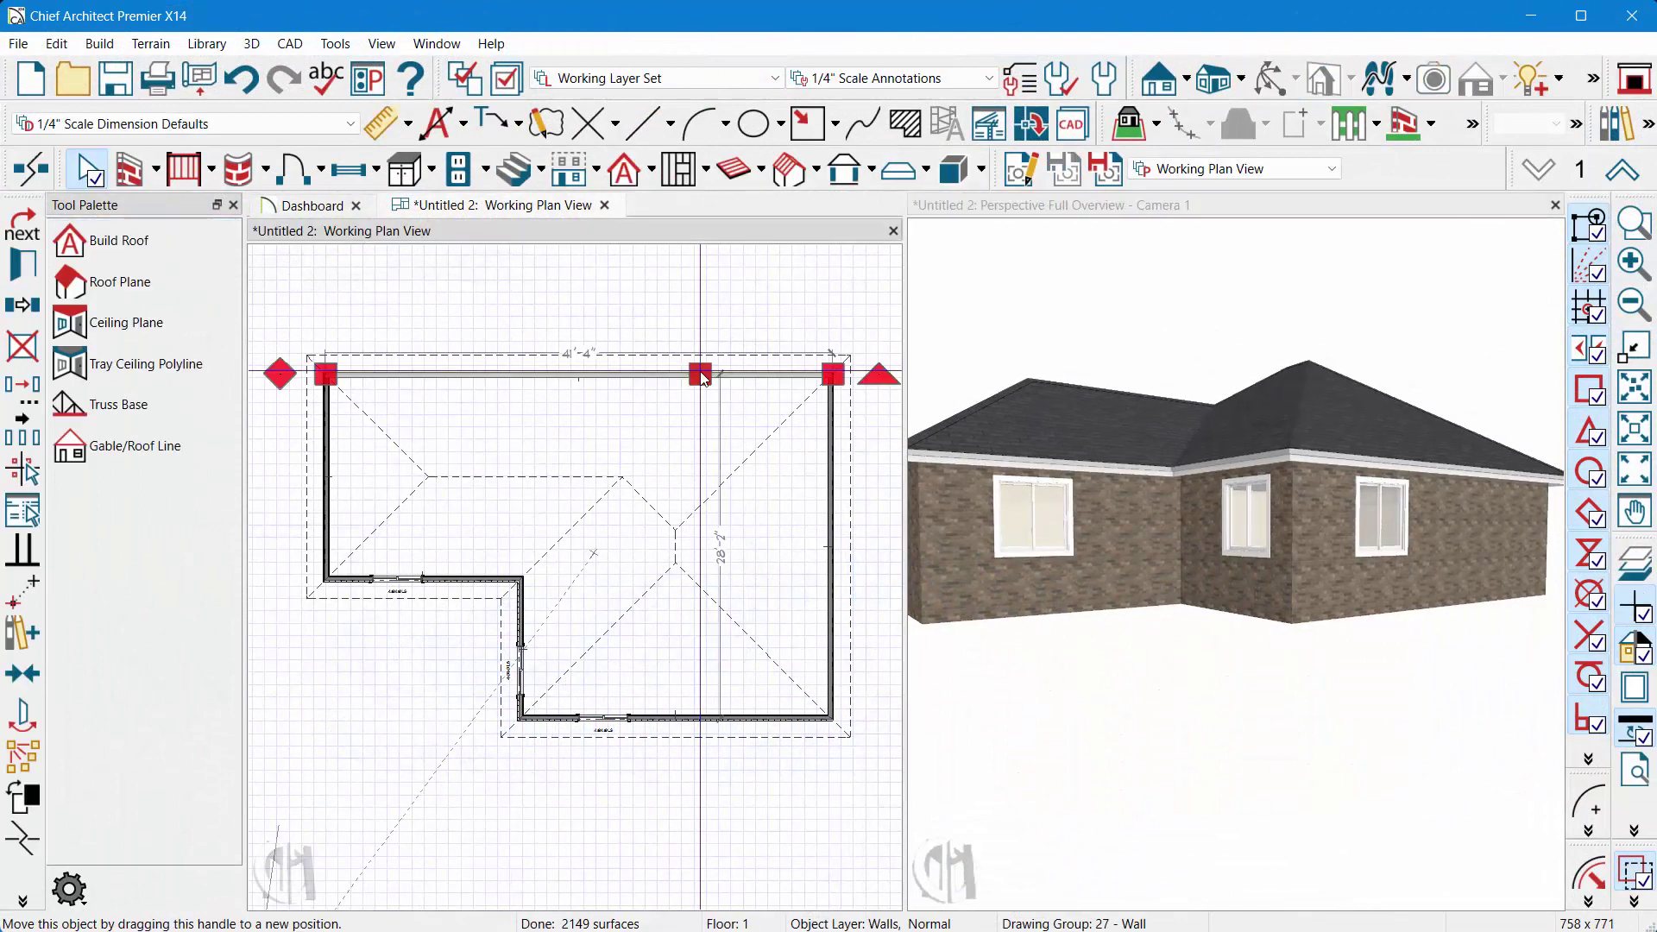
pyautogui.click(485, 425)
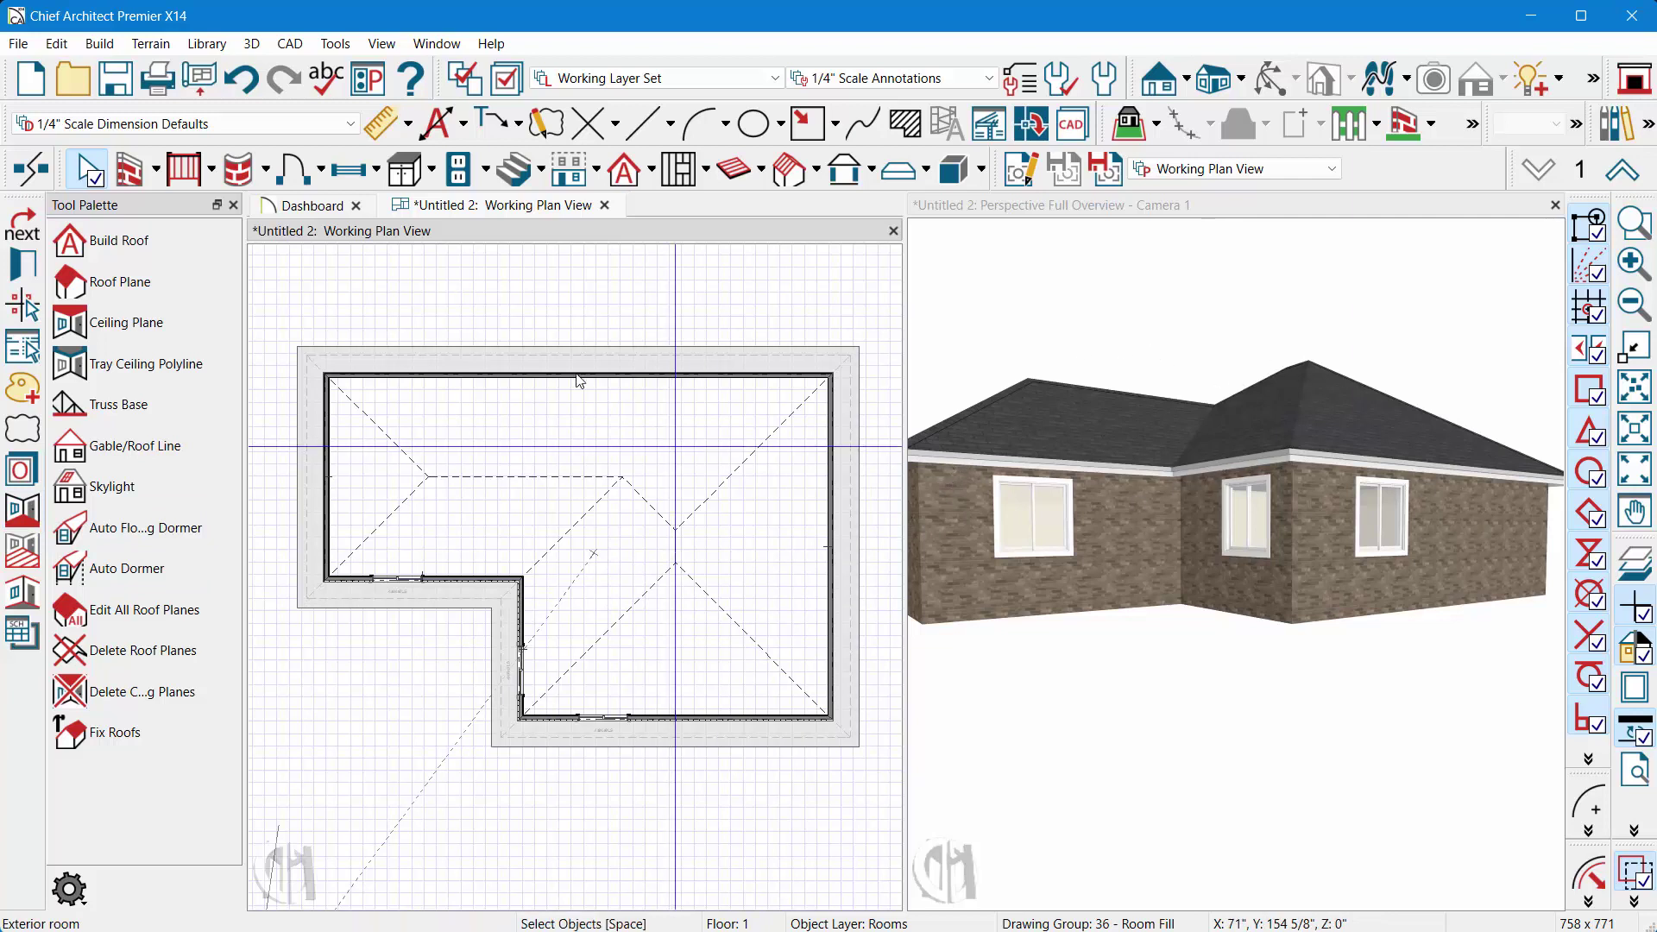
pyautogui.click(1248, 344)
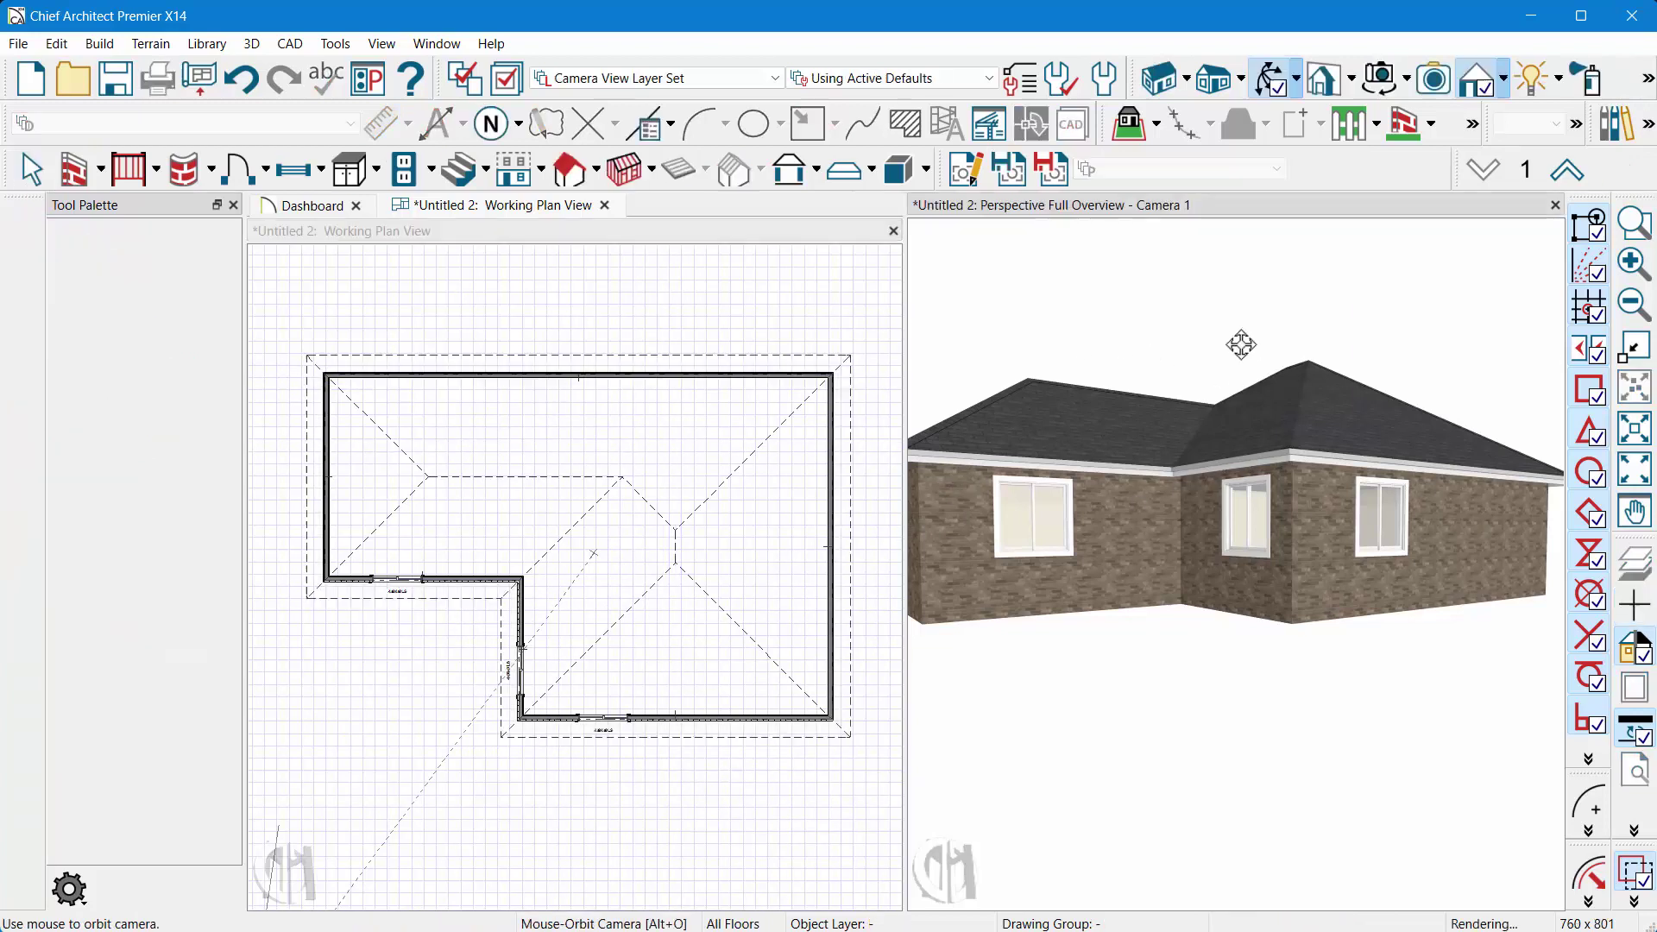
pyautogui.moveTo(1223, 350)
pyautogui.mouseDown()
pyautogui.moveTo(1183, 569)
pyautogui.moveTo(1364, 500)
pyautogui.mouseUp()
pyautogui.press('Escape')
pyautogui.click(1346, 408)
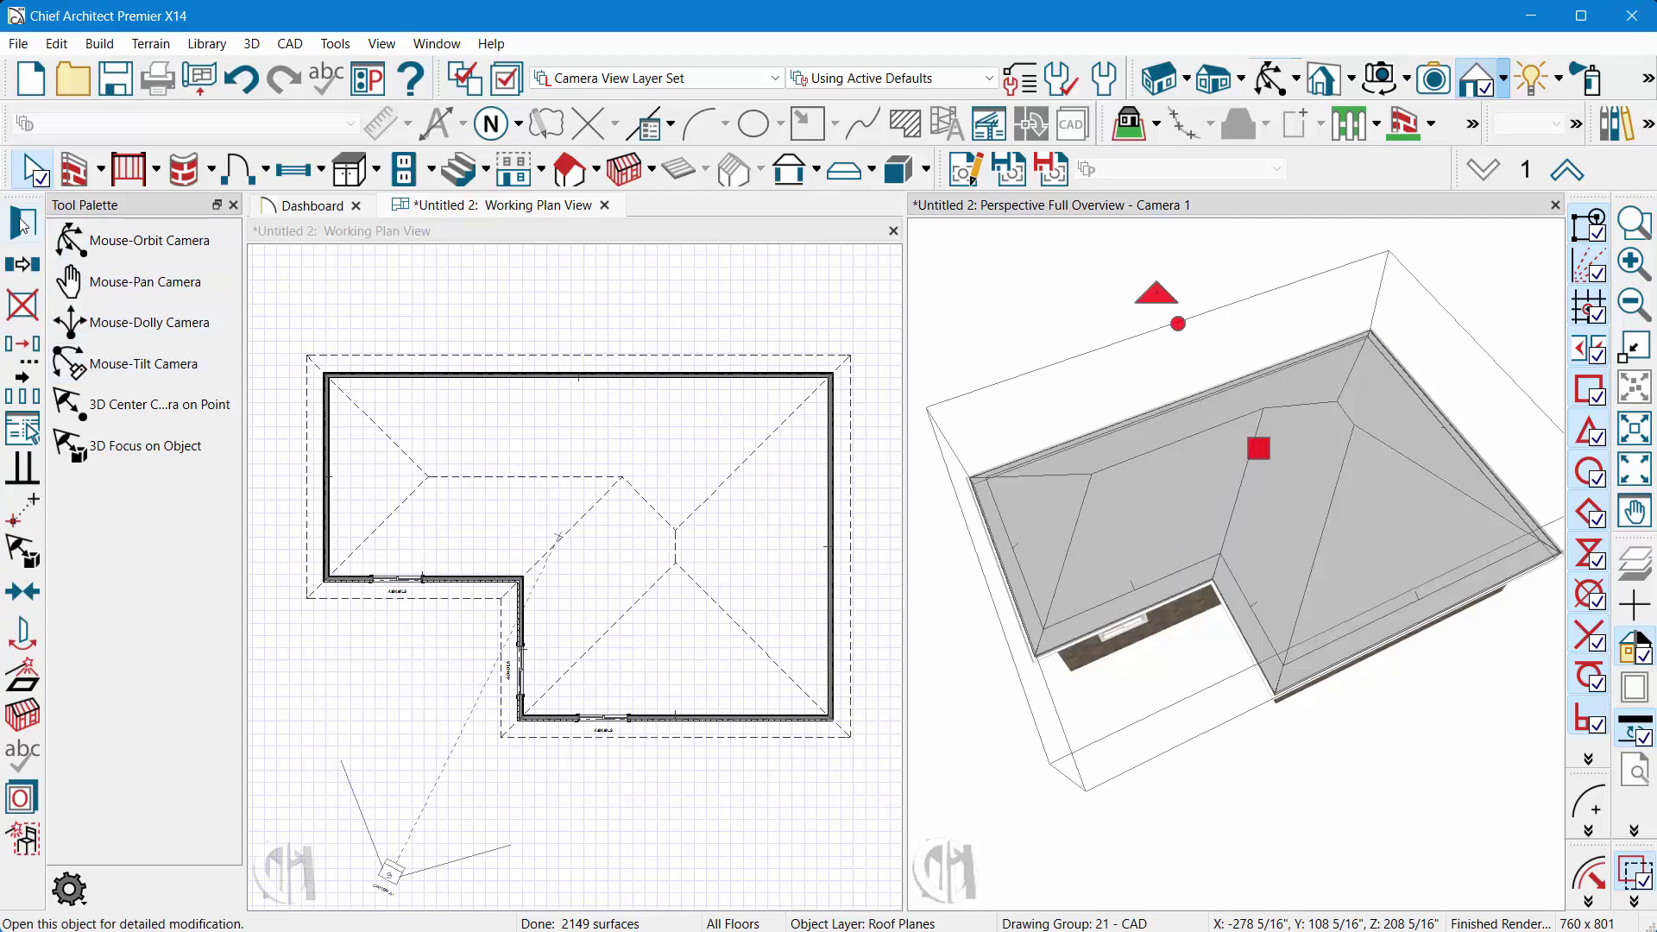
pyautogui.click(965, 170)
pyautogui.moveTo(1353, 47); pyautogui.dragTo(705, 28)
# Add a Base Molding CA-001 profile to the roof planes' frieze list.
pyautogui.click(473, 176)
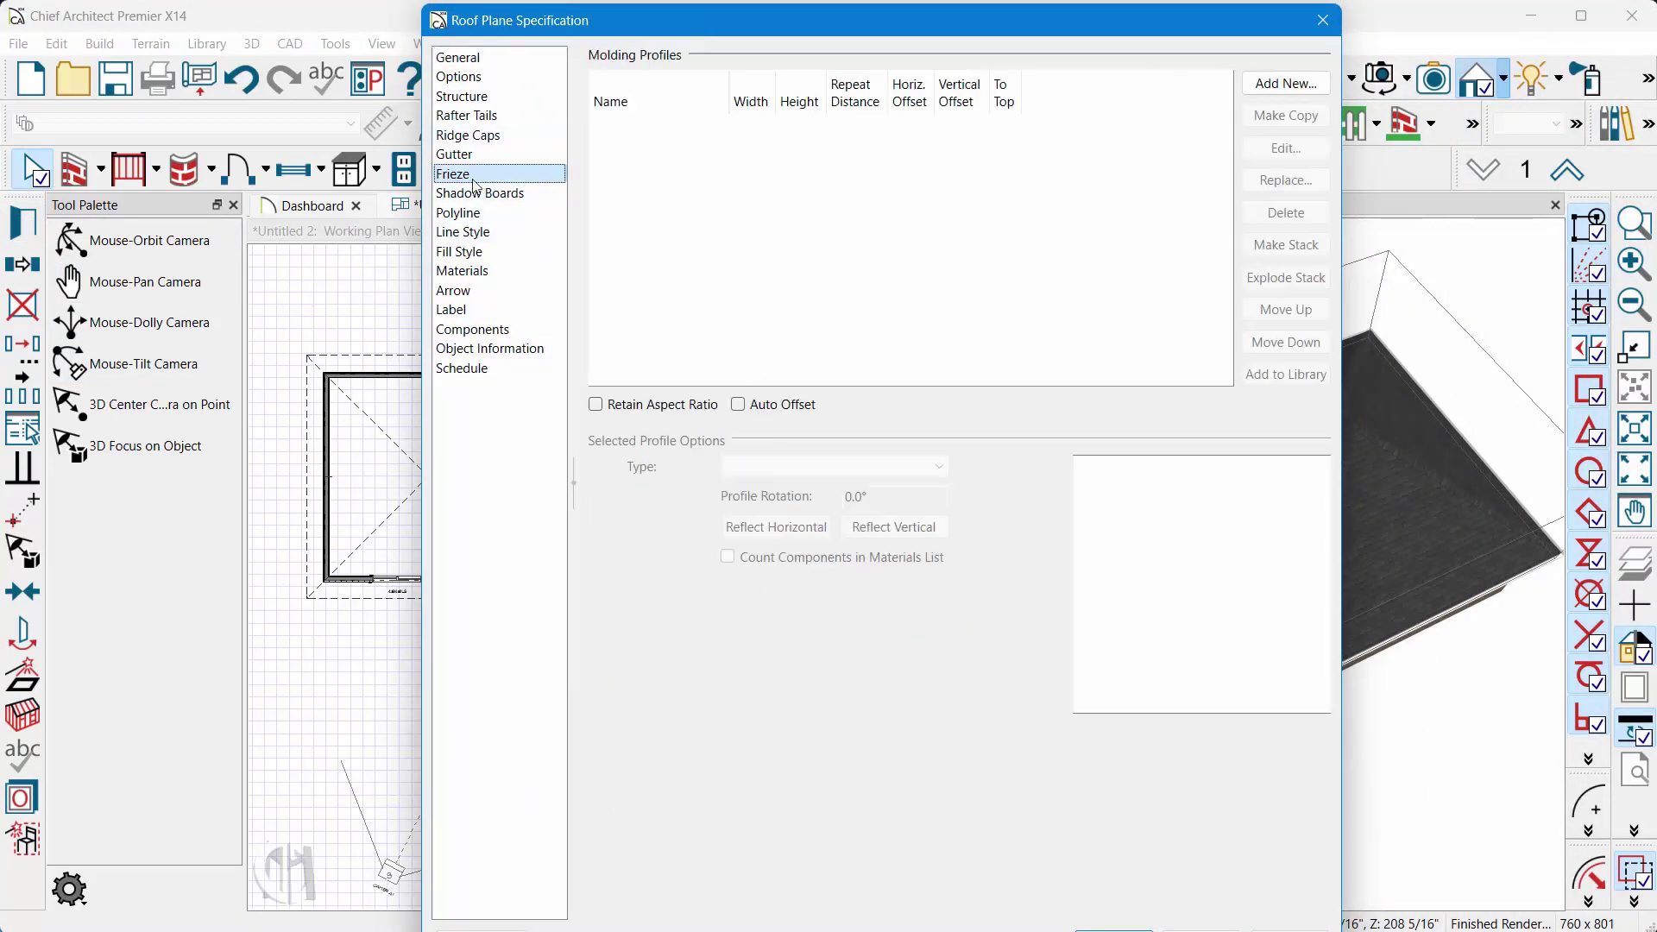
pyautogui.click(1278, 83)
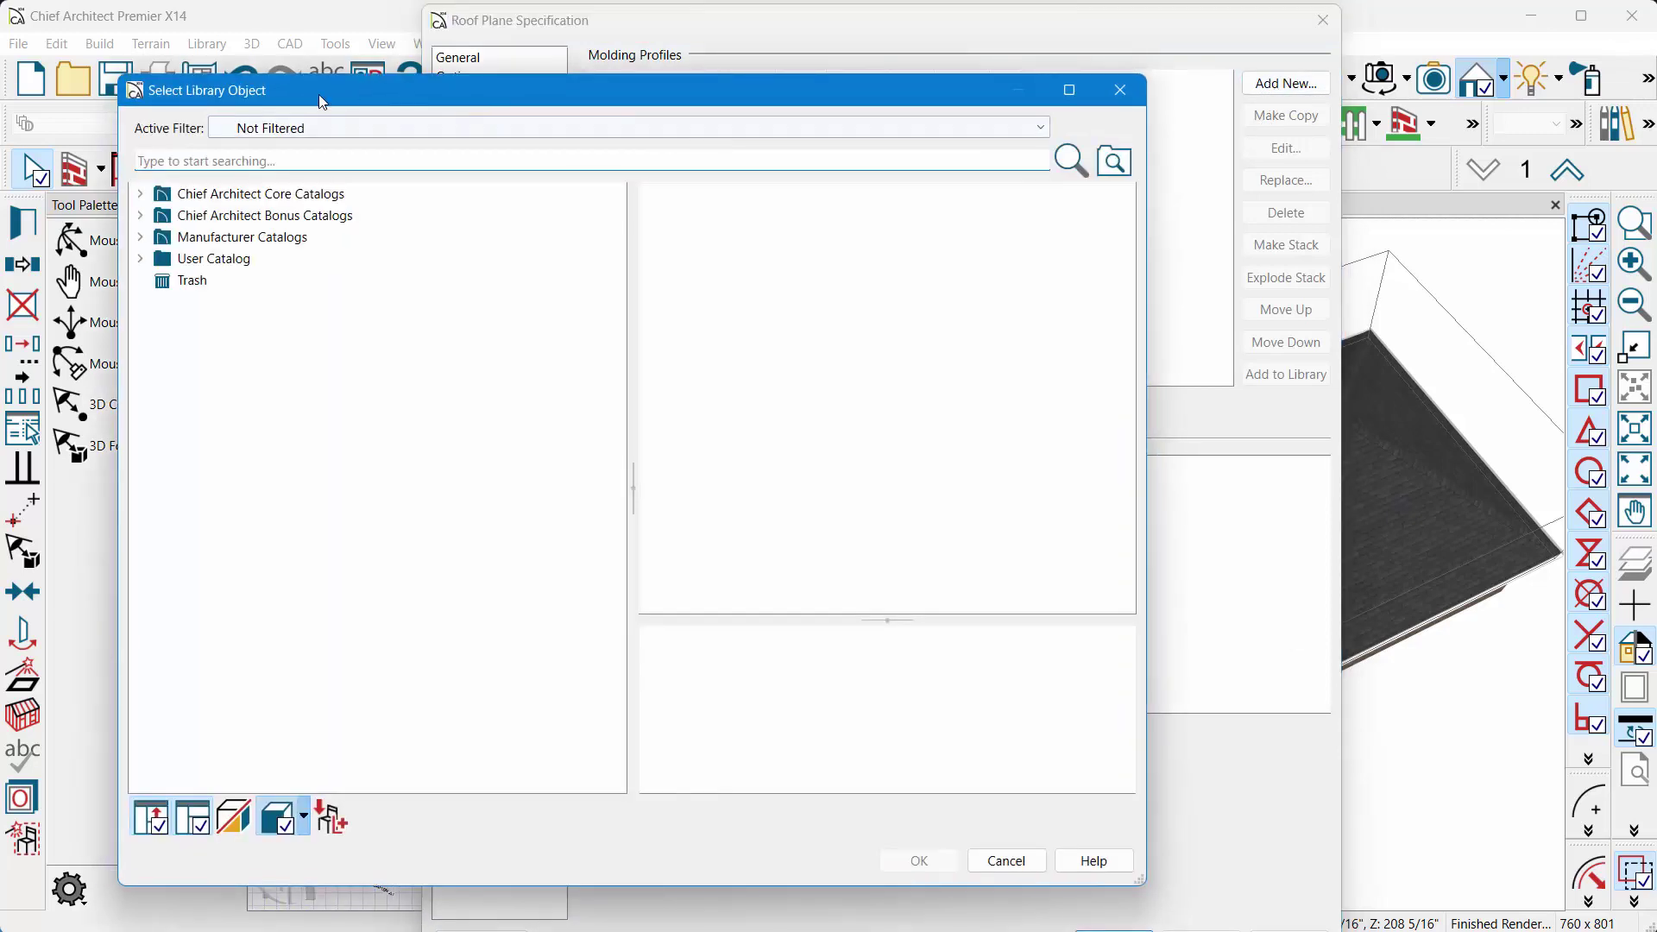
pyautogui.click(142, 194)
pyautogui.click(159, 217)
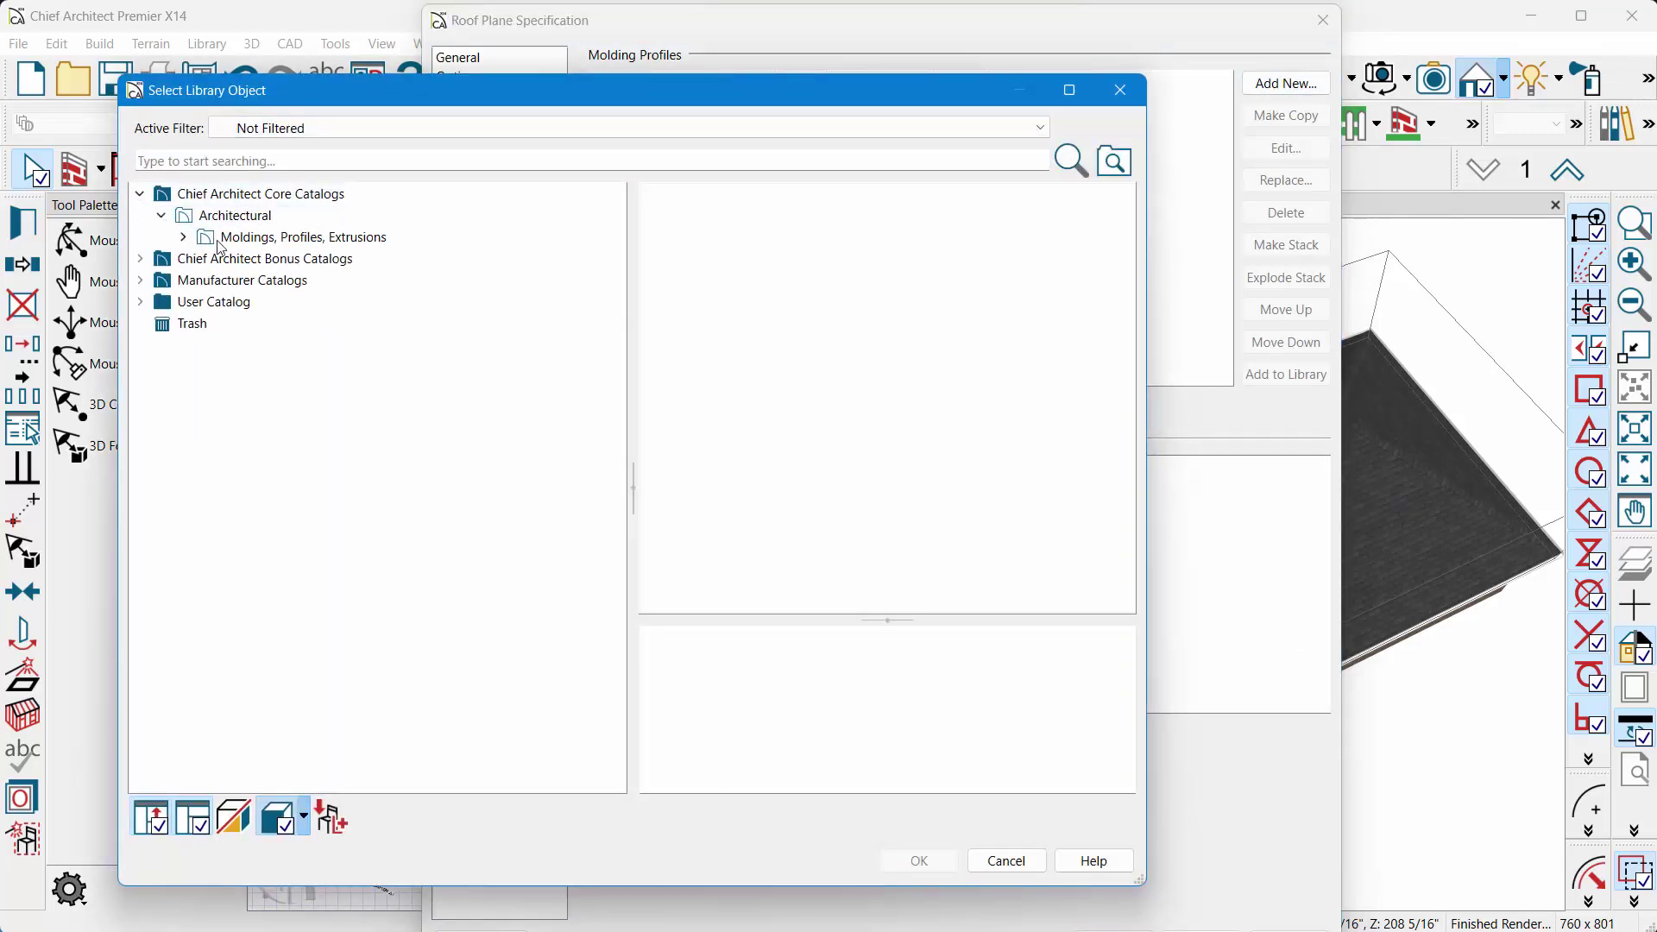
pyautogui.click(183, 238)
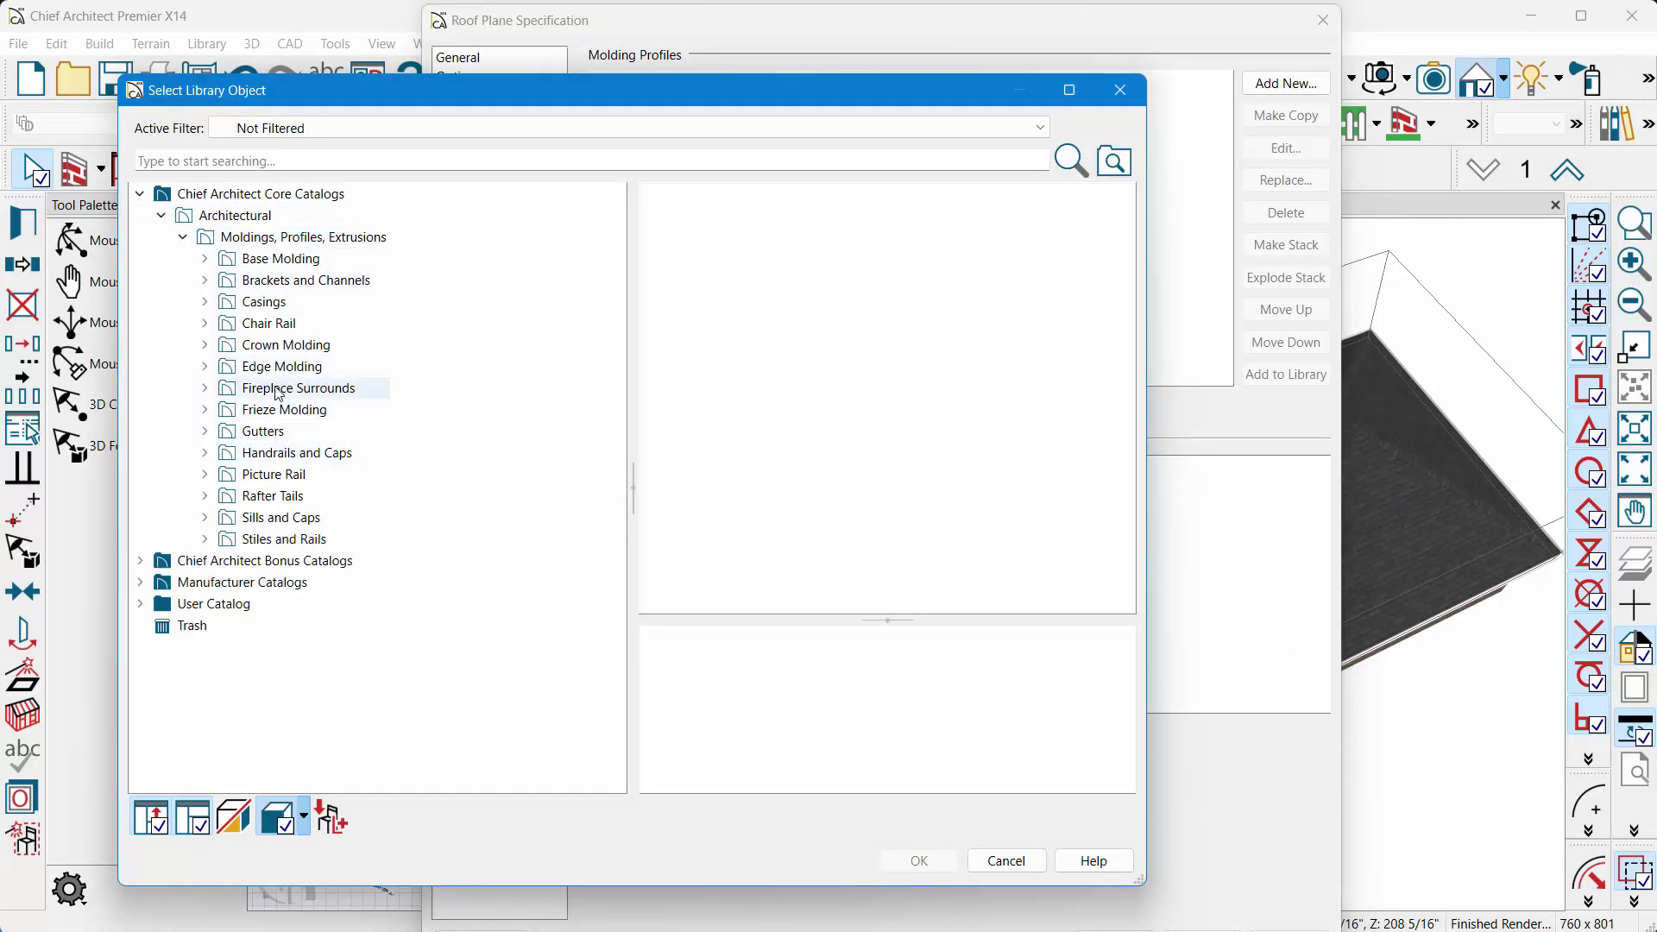
pyautogui.click(273, 264)
pyautogui.click(674, 265)
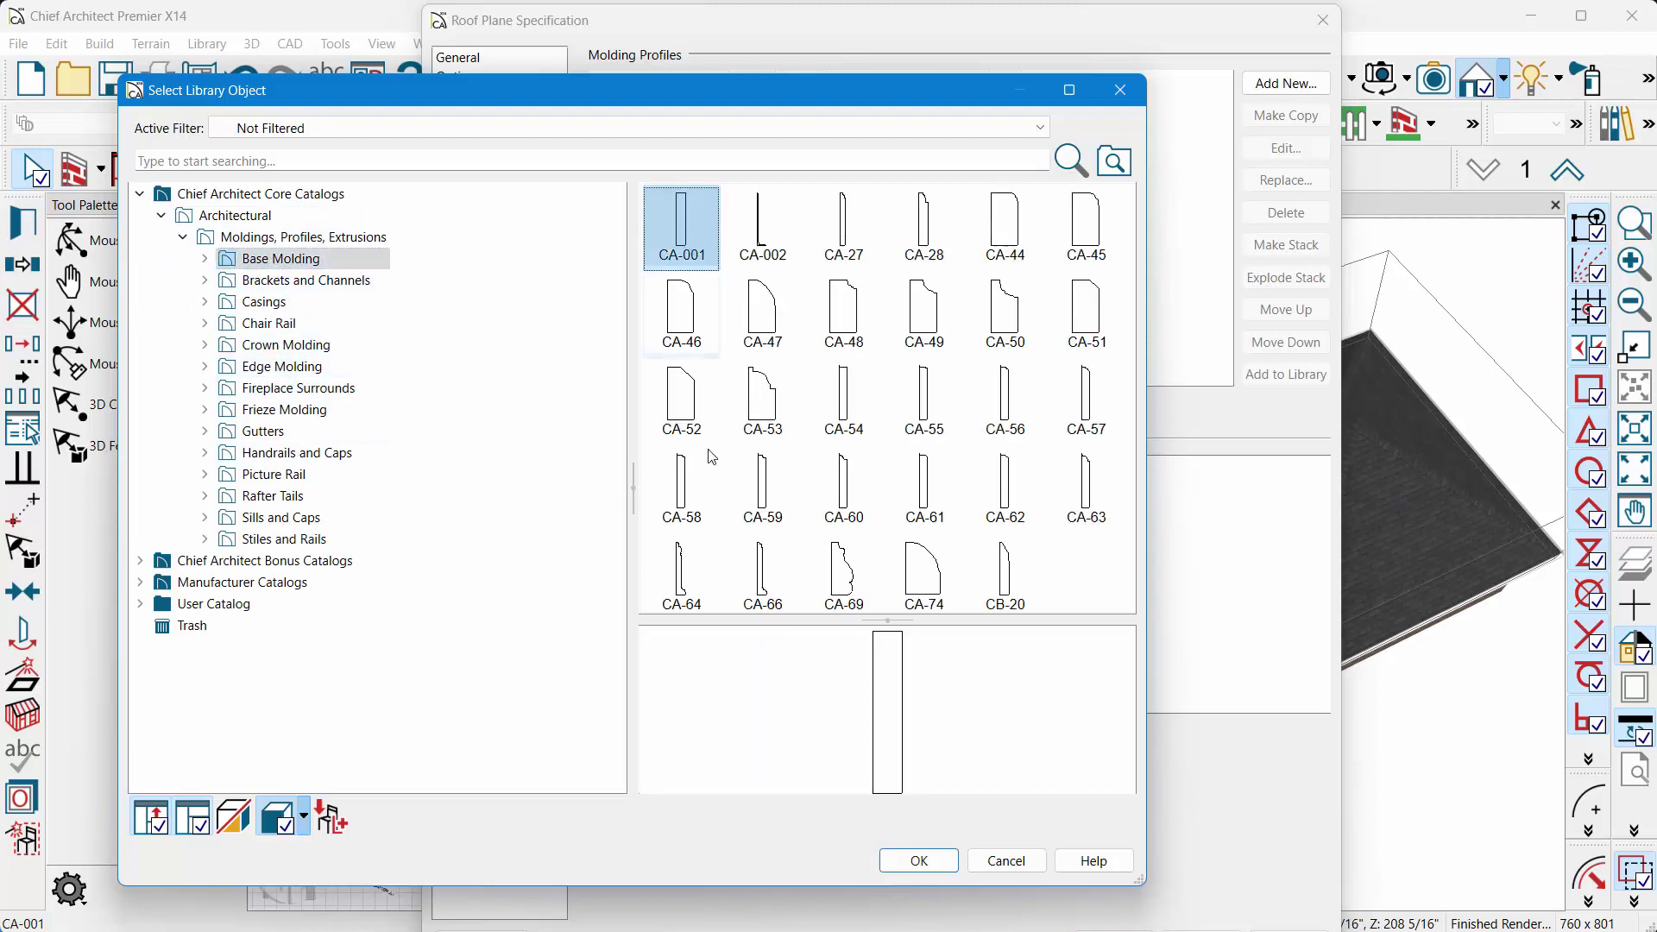
pyautogui.click(923, 862)
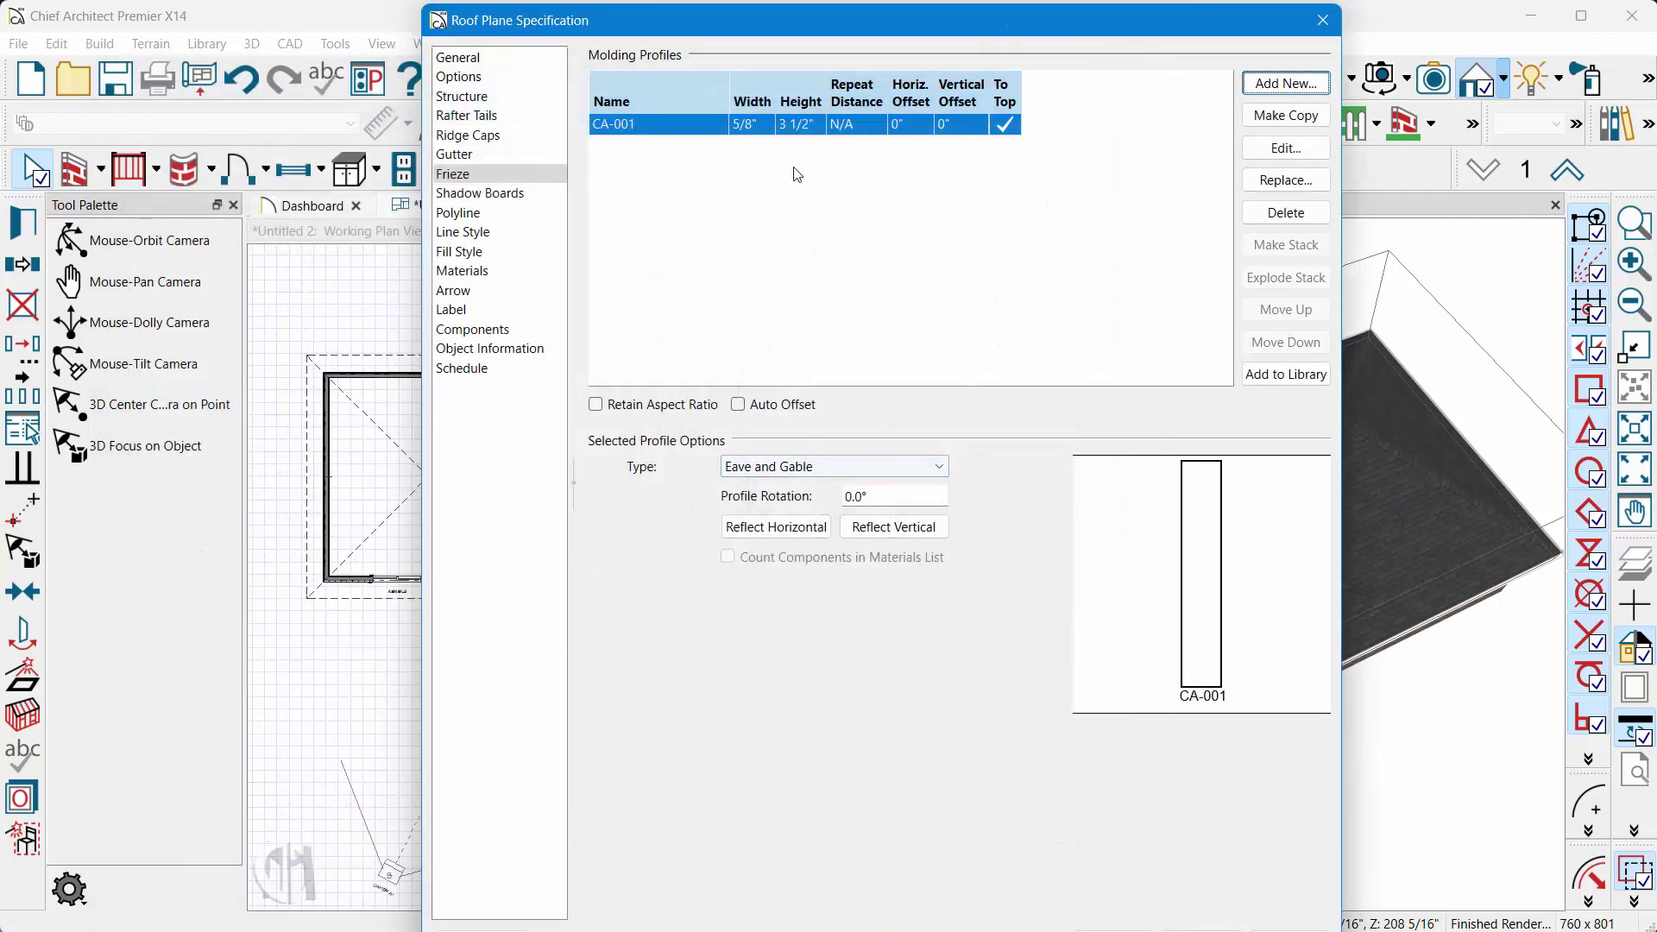
# Size the CA-001 frieze profile 1/16" wide by 6" tall and apply it.
pyautogui.click(748, 126)
pyautogui.write('1/16')
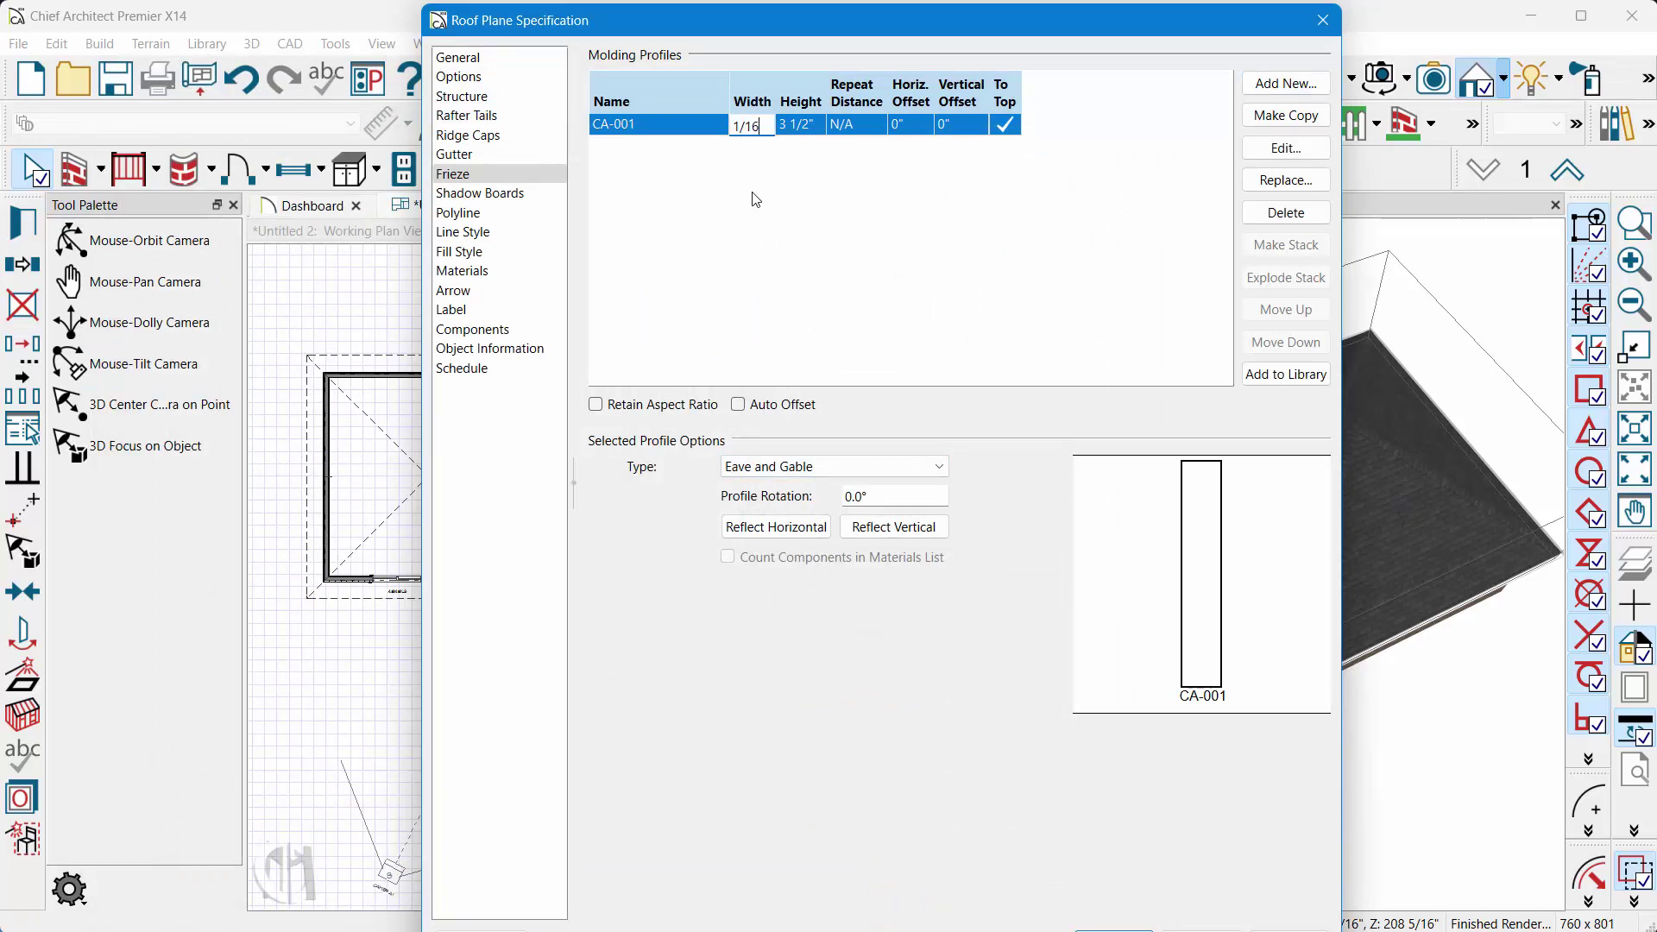
pyautogui.press('Tab')
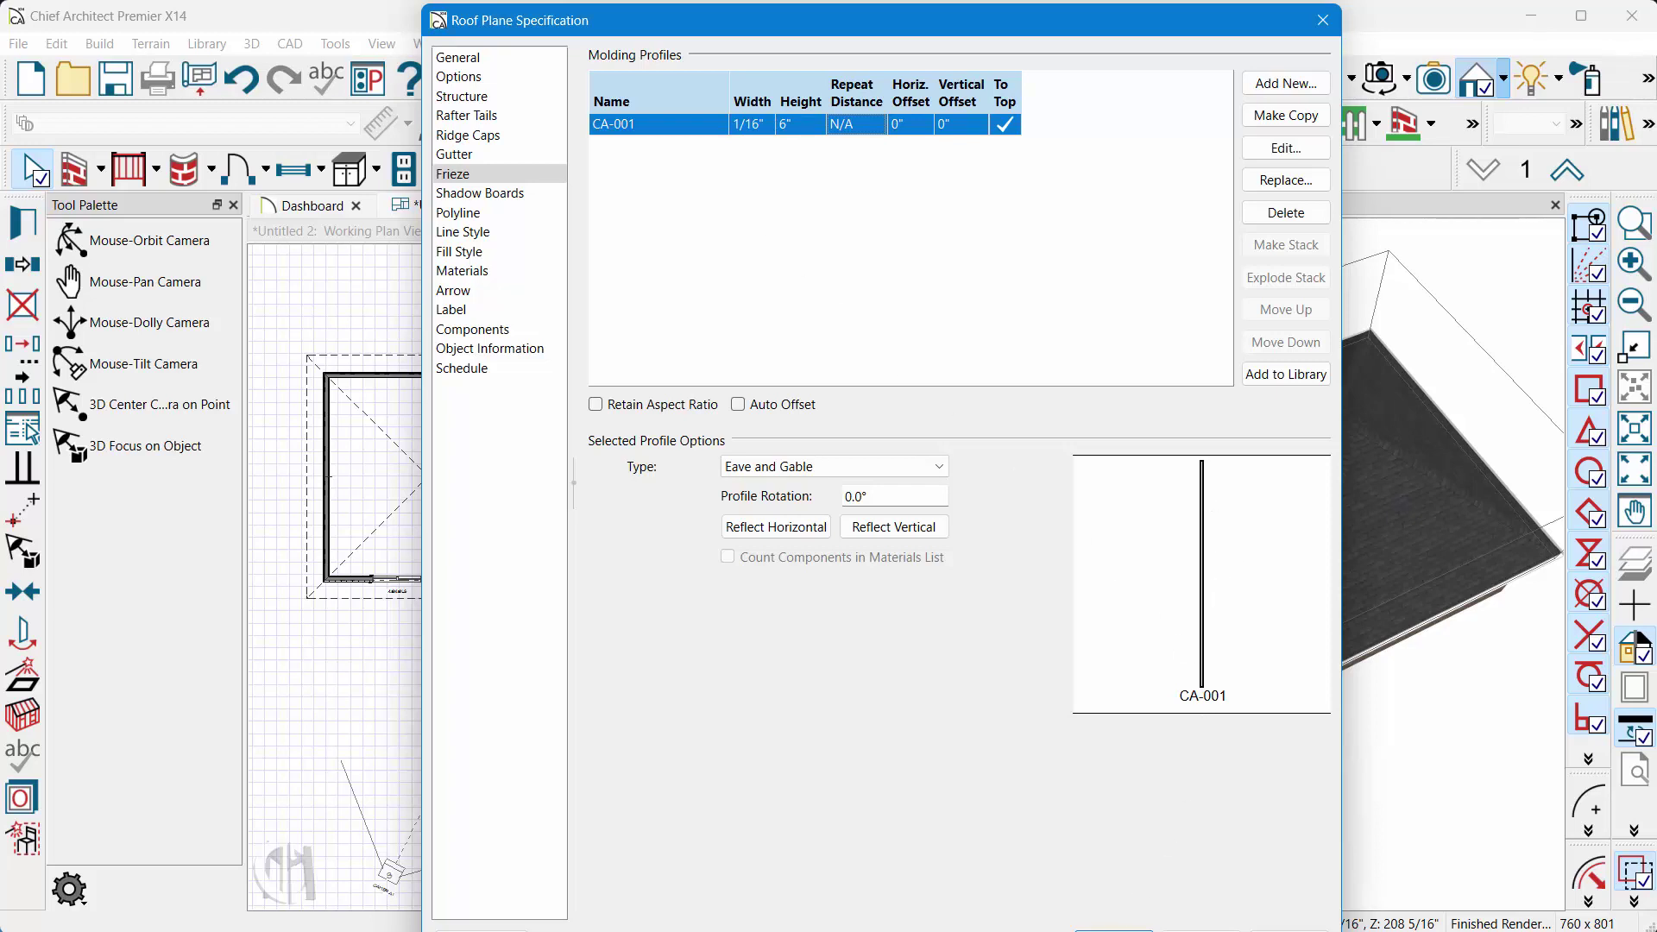
pyautogui.press('Return')
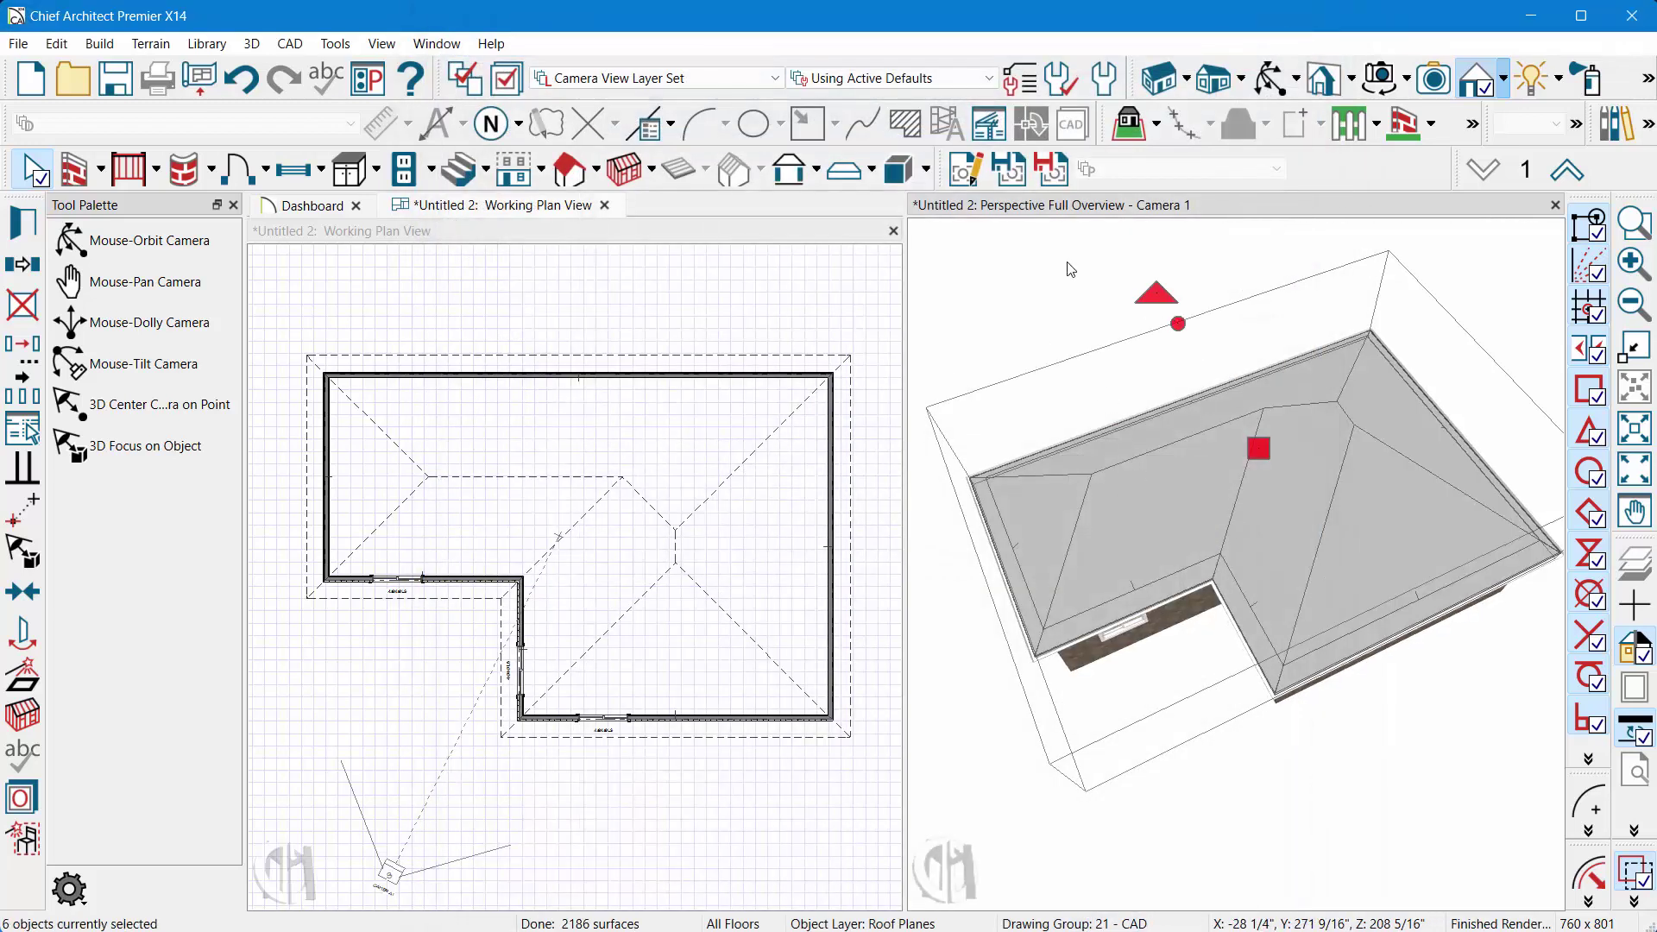
pyautogui.click(1126, 392)
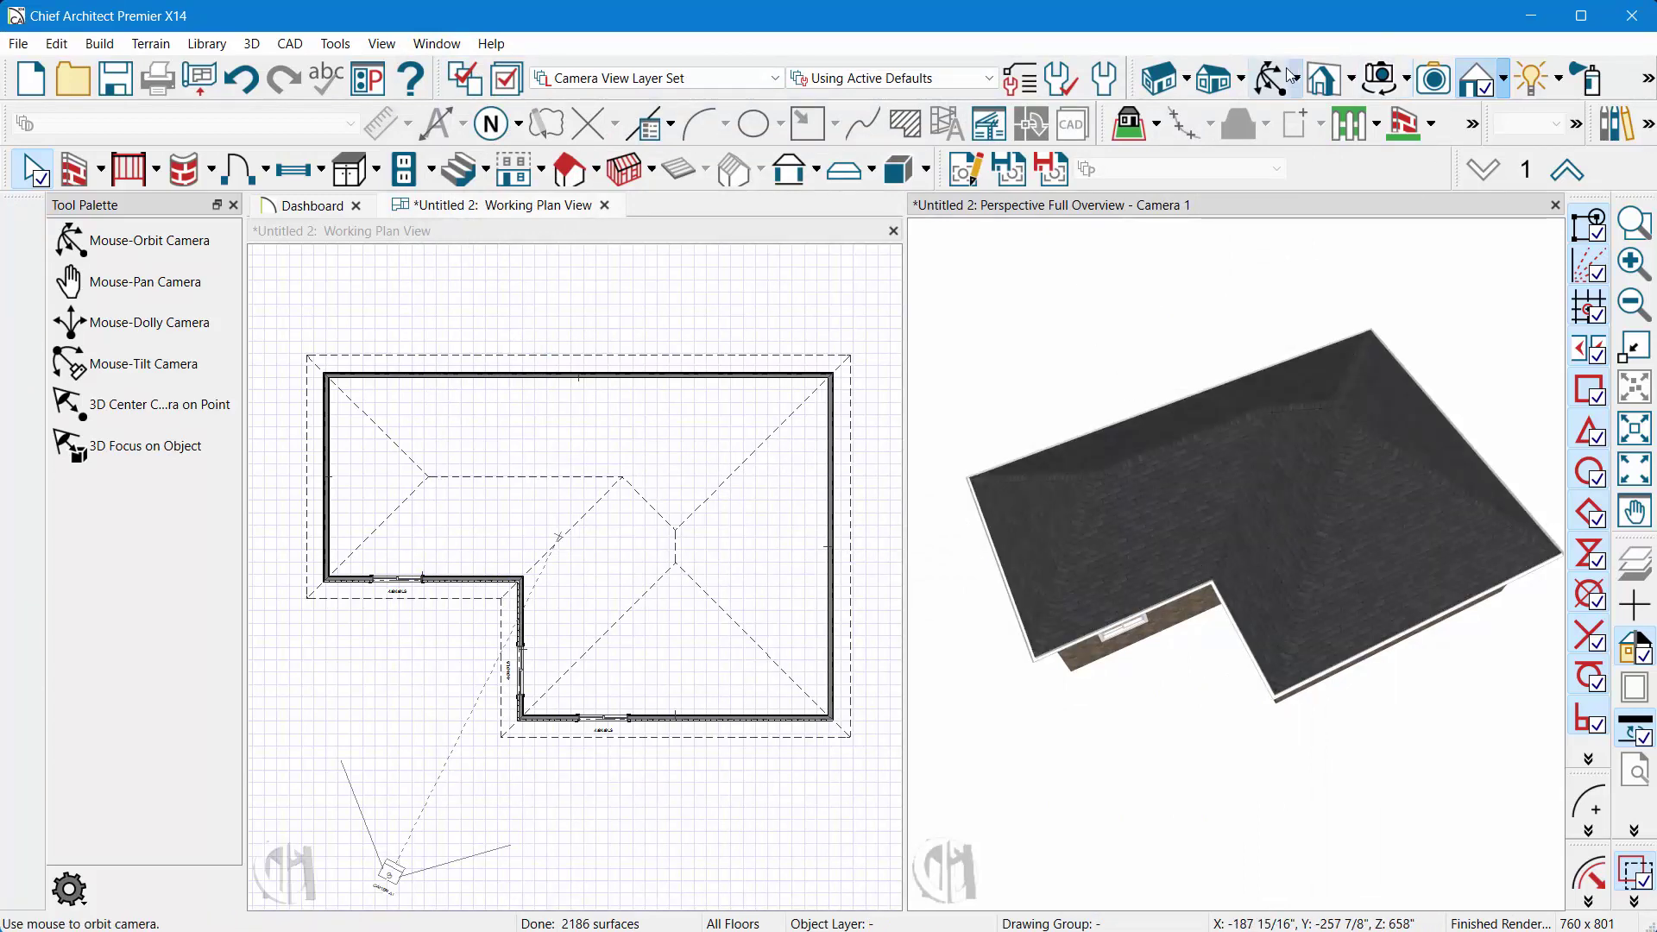
pyautogui.click(1270, 78)
pyautogui.moveTo(1250, 471); pyautogui.dragTo(1247, 328)
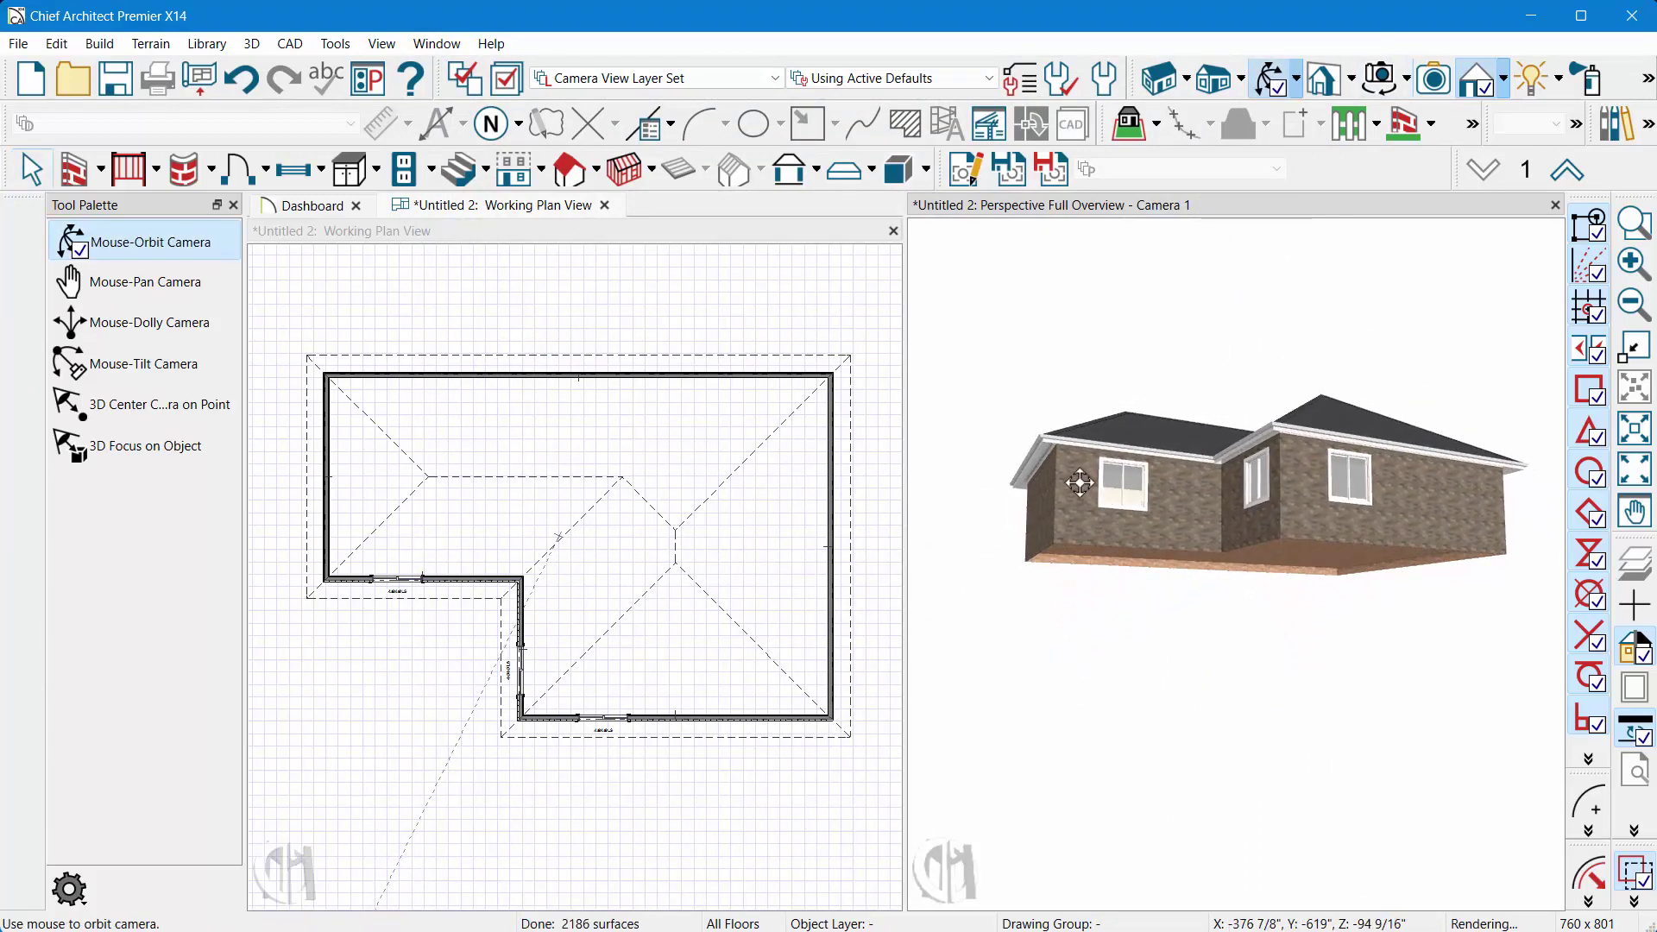
pyautogui.scroll(3, 1139, 363)
pyautogui.scroll(3, 1034, 398)
pyautogui.scroll(-3, 1035, 397)
pyautogui.scroll(-3, 1036, 396)
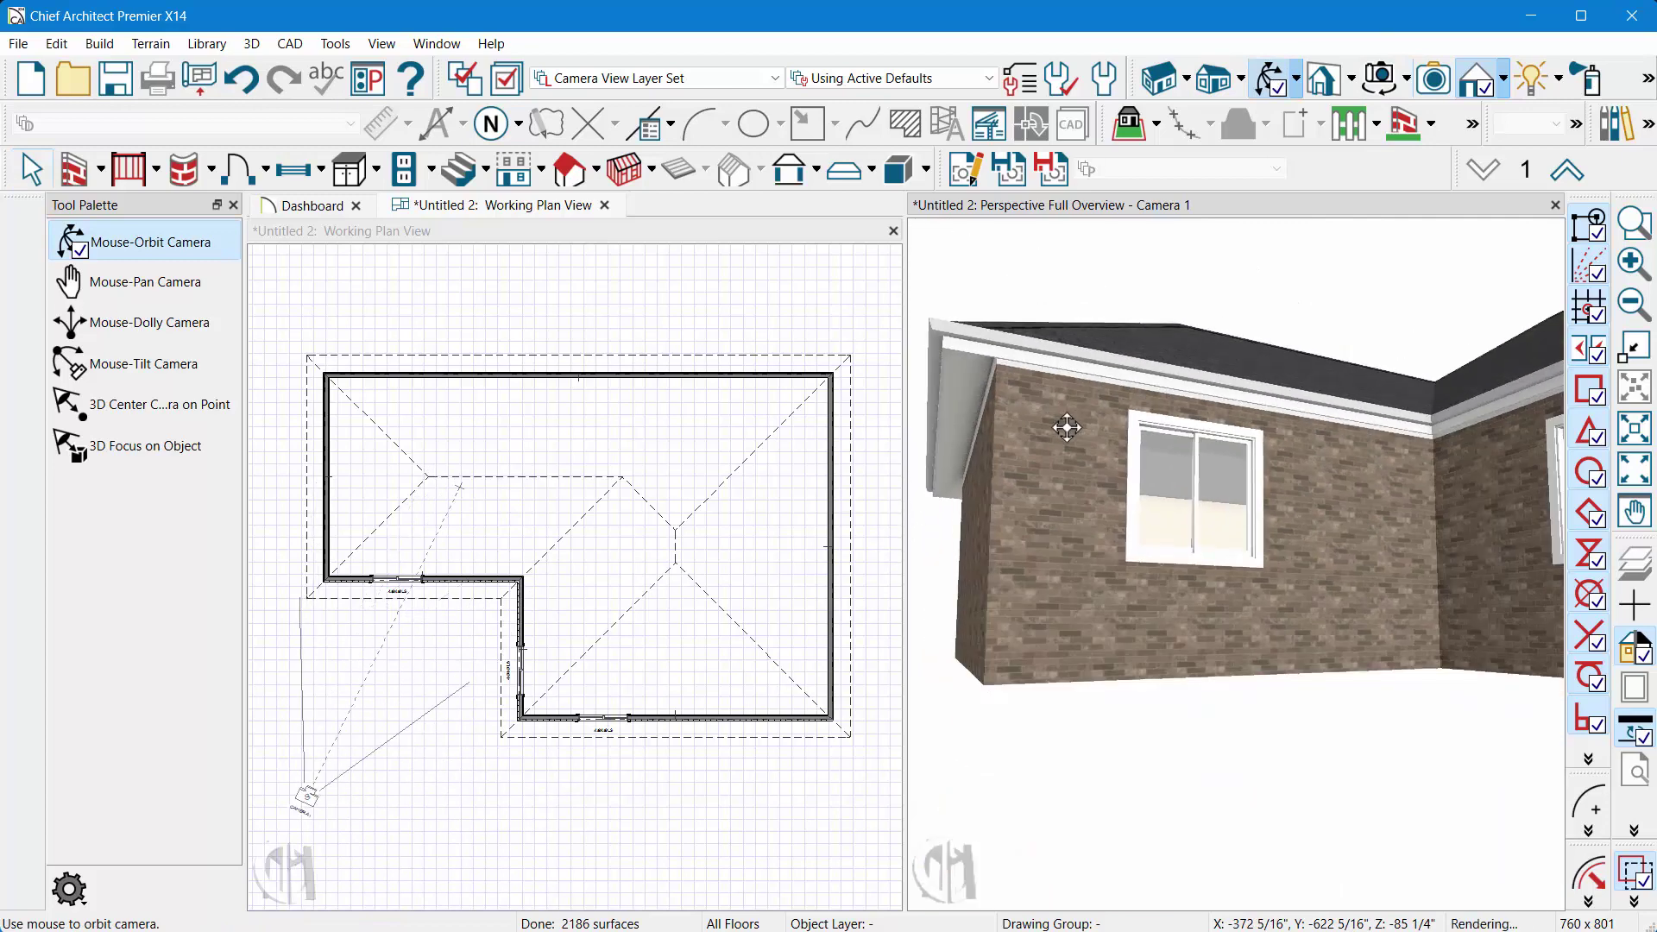
pyautogui.moveTo(1072, 426)
pyautogui.mouseDown()
pyautogui.moveTo(1087, 407)
pyautogui.moveTo(1065, 346)
pyautogui.mouseUp()
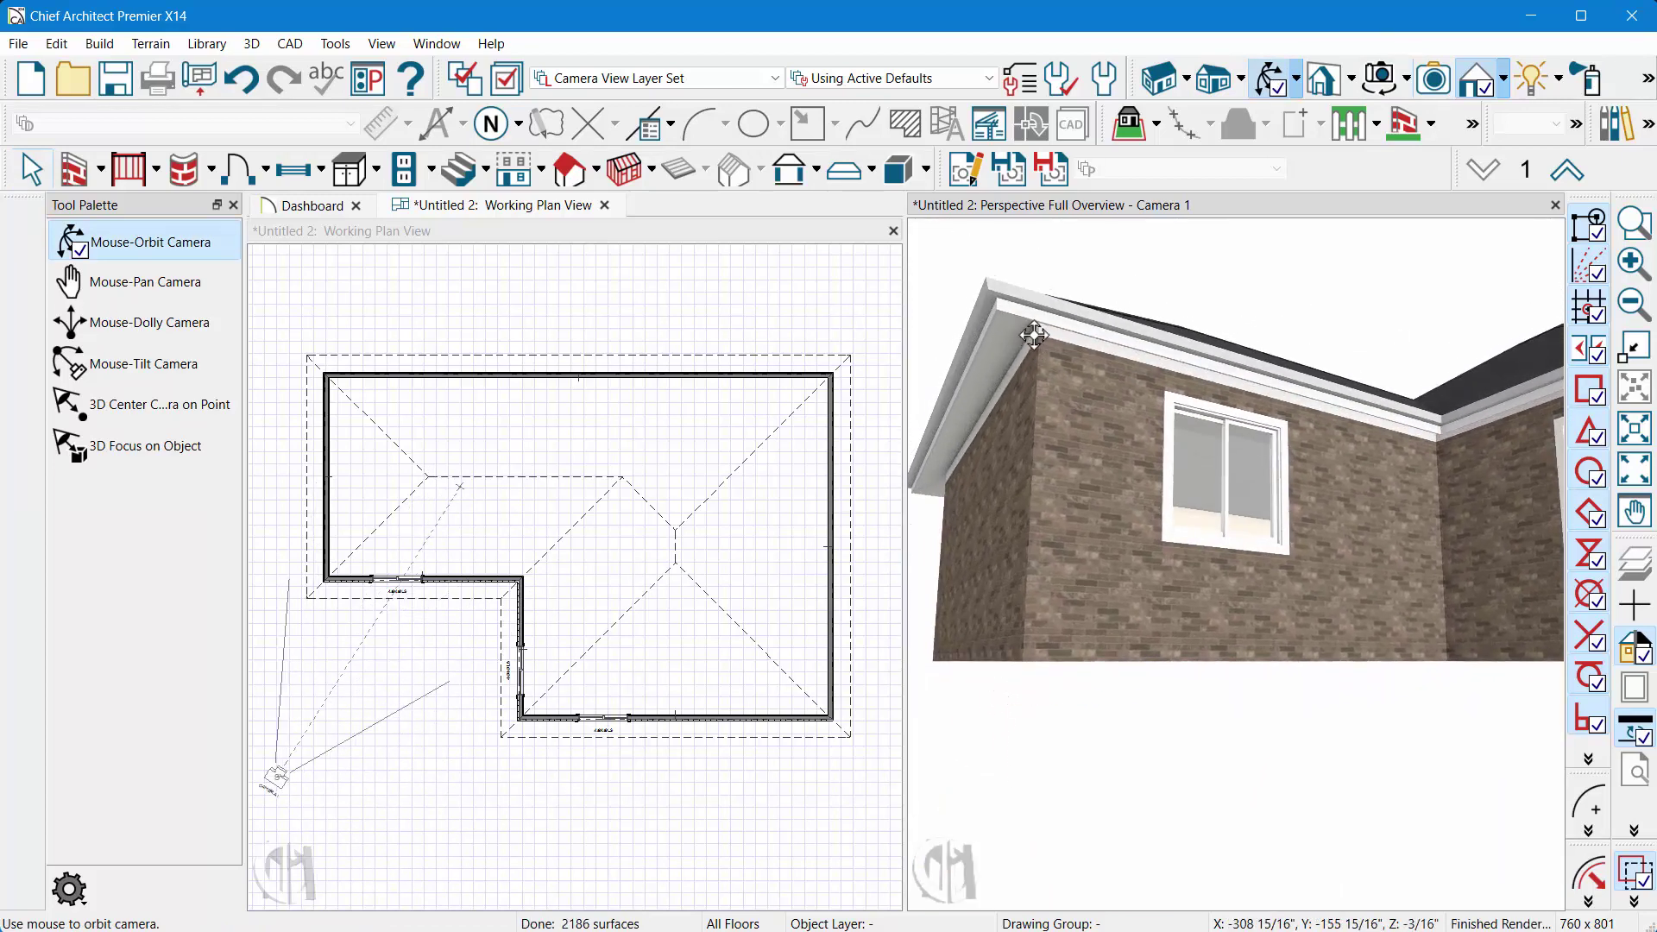
pyautogui.moveTo(1033, 336)
pyautogui.mouseDown()
pyautogui.moveTo(1024, 407)
pyautogui.moveTo(1068, 391)
pyautogui.moveTo(1358, 574)
pyautogui.moveTo(1358, 737)
pyautogui.moveTo(1176, 666)
pyautogui.mouseUp()
pyautogui.press('space')
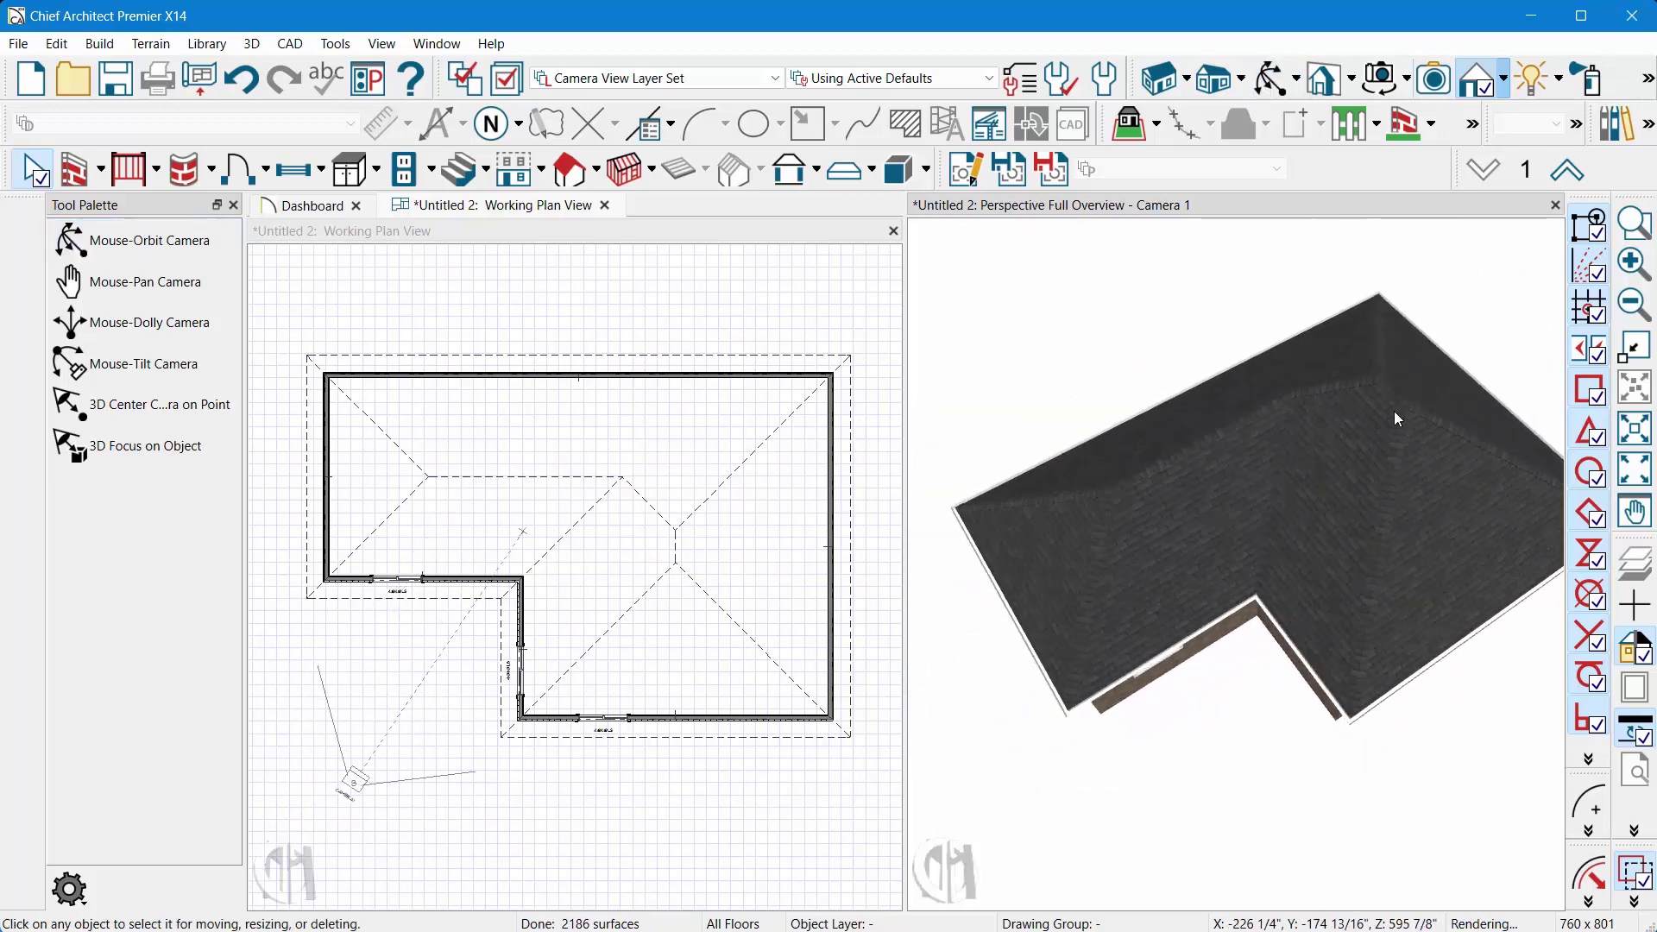
# Select all six roof planes in the 3D view.
pyautogui.click(1332, 371)
pyautogui.keyDown('shift'); pyautogui.click(1361, 433); pyautogui.keyUp('shift')
pyautogui.keyDown('shift'); pyautogui.click(1449, 556); pyautogui.keyUp('shift')
pyautogui.keyDown('shift'); pyautogui.click(1136, 555); pyautogui.keyUp('shift')
pyautogui.keyDown('shift'); pyautogui.click(1046, 554); pyautogui.keyUp('shift')
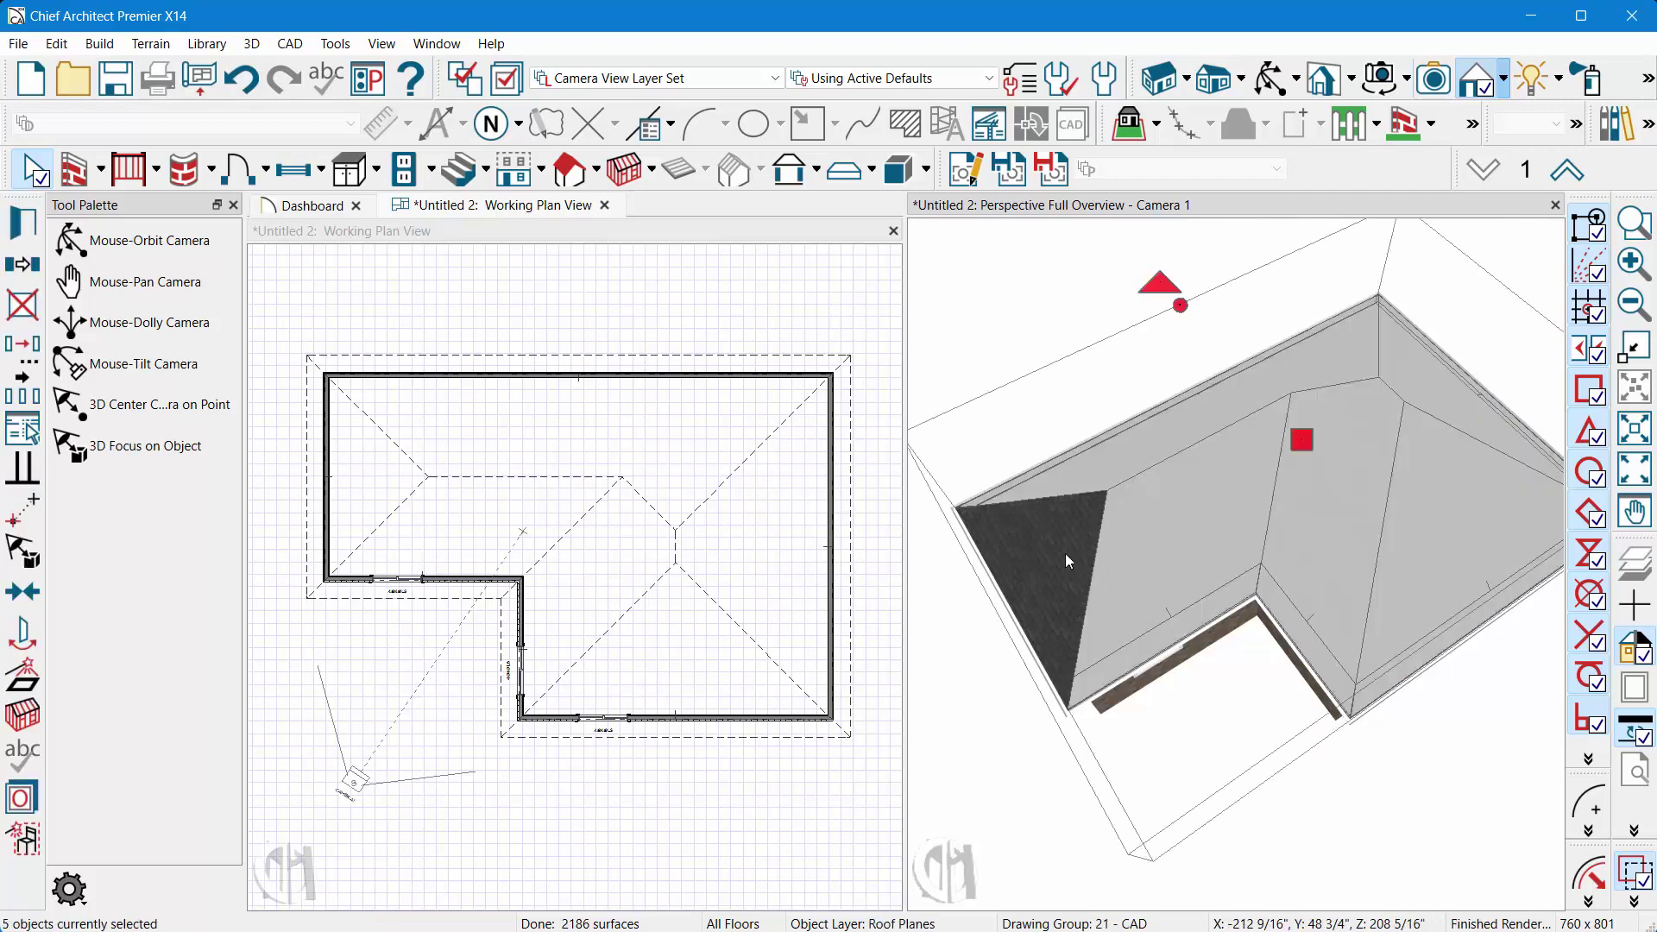
pyautogui.keyDown('shift'); pyautogui.click(1064, 527); pyautogui.keyUp('shift')
# Enable Boxed Eave on the selected roof planes and apply it.
pyautogui.click(24, 230)
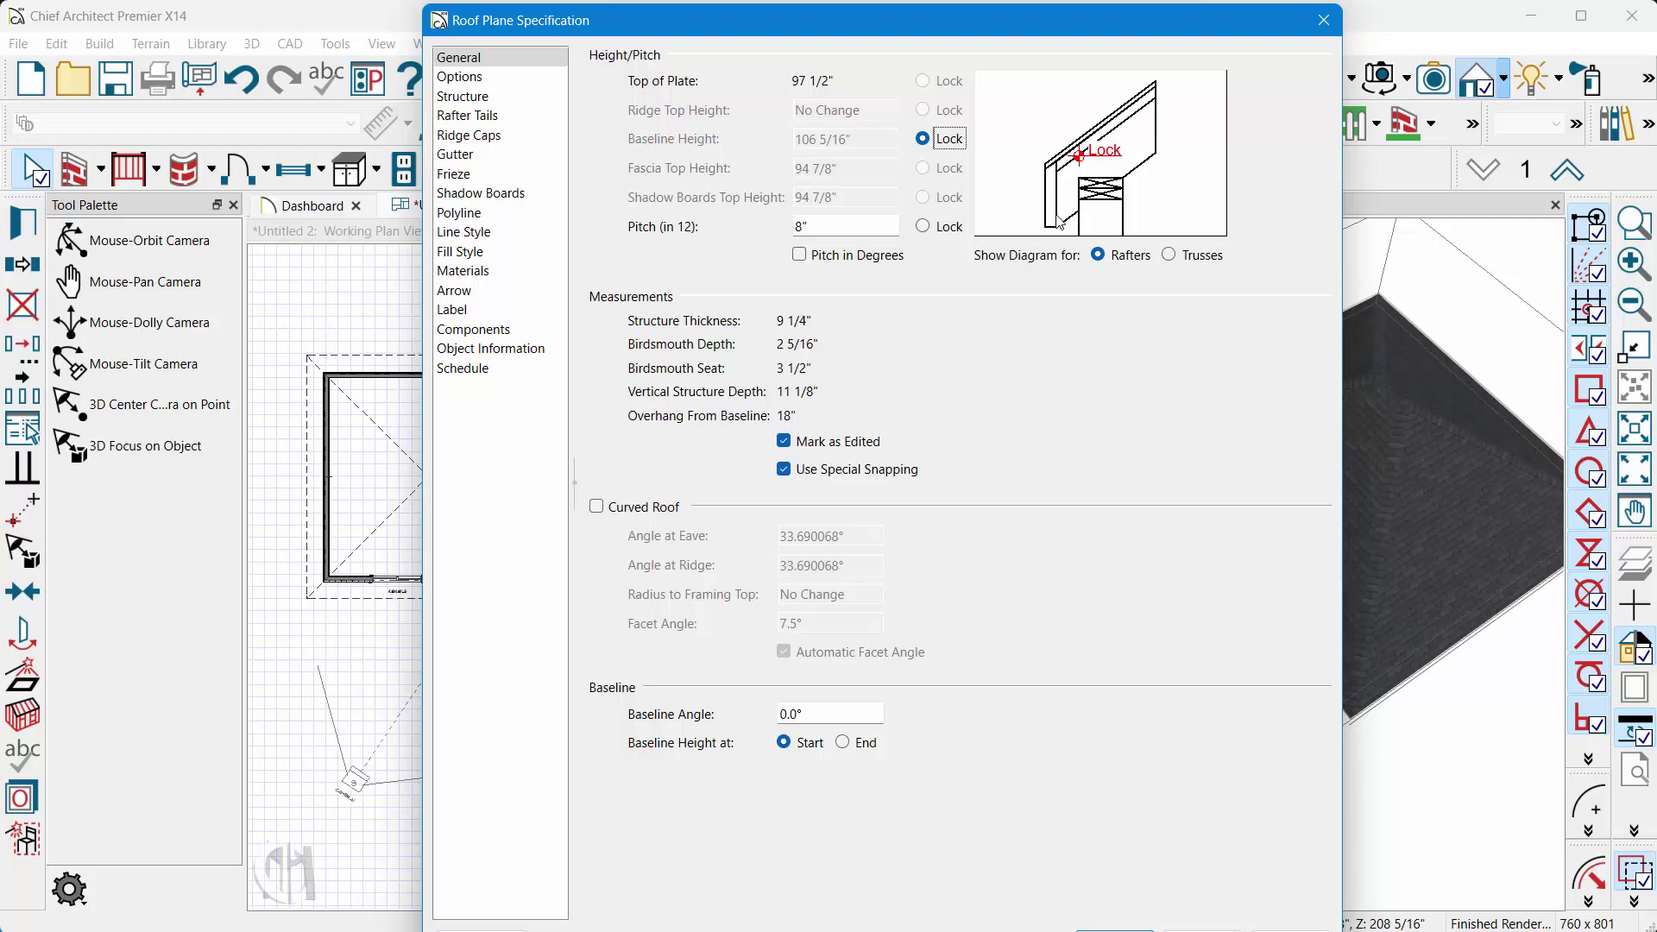
pyautogui.click(461, 78)
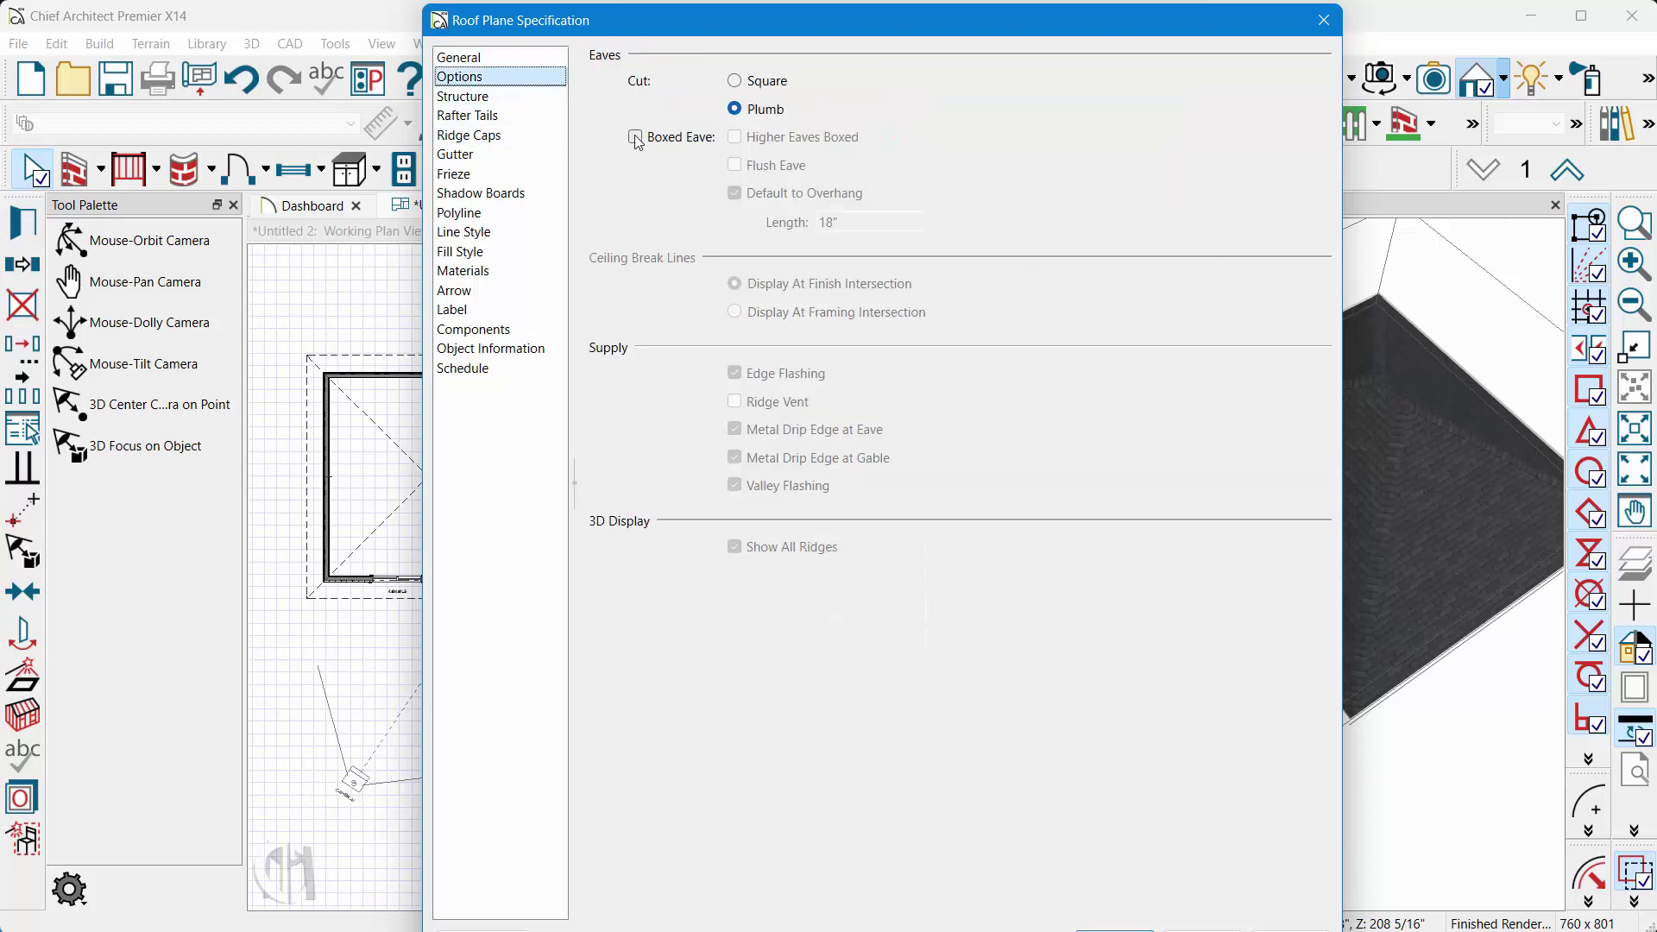
pyautogui.click(635, 137)
pyautogui.press('Return')
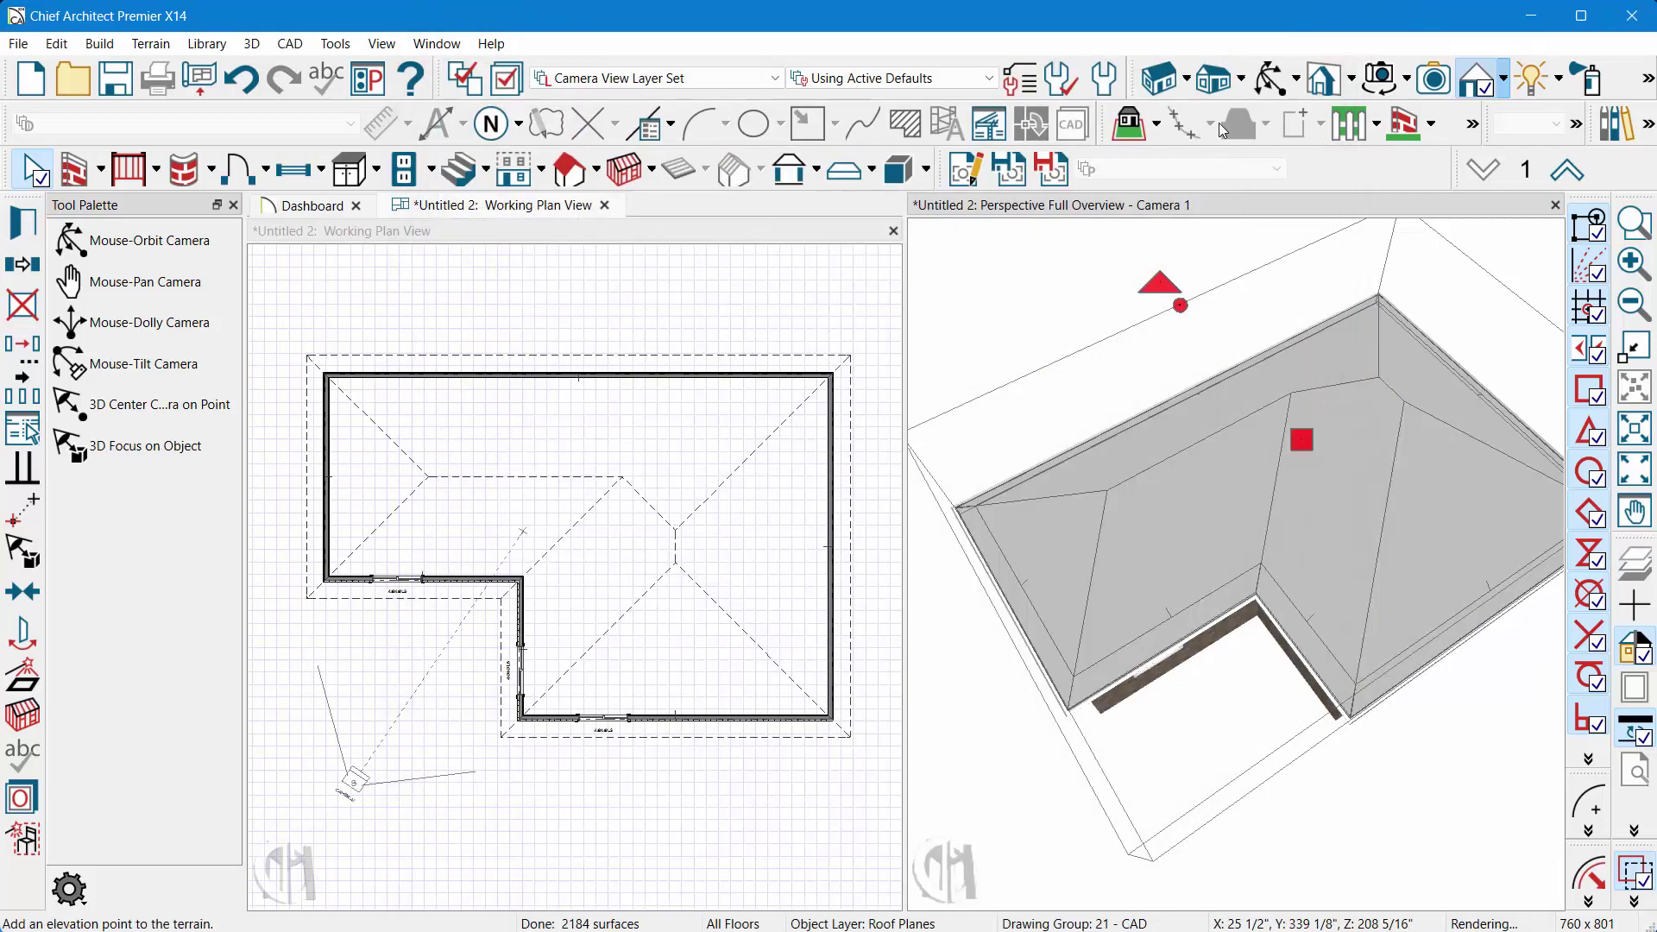
pyautogui.click(1270, 78)
pyautogui.moveTo(1243, 323); pyautogui.dragTo(1228, 215)
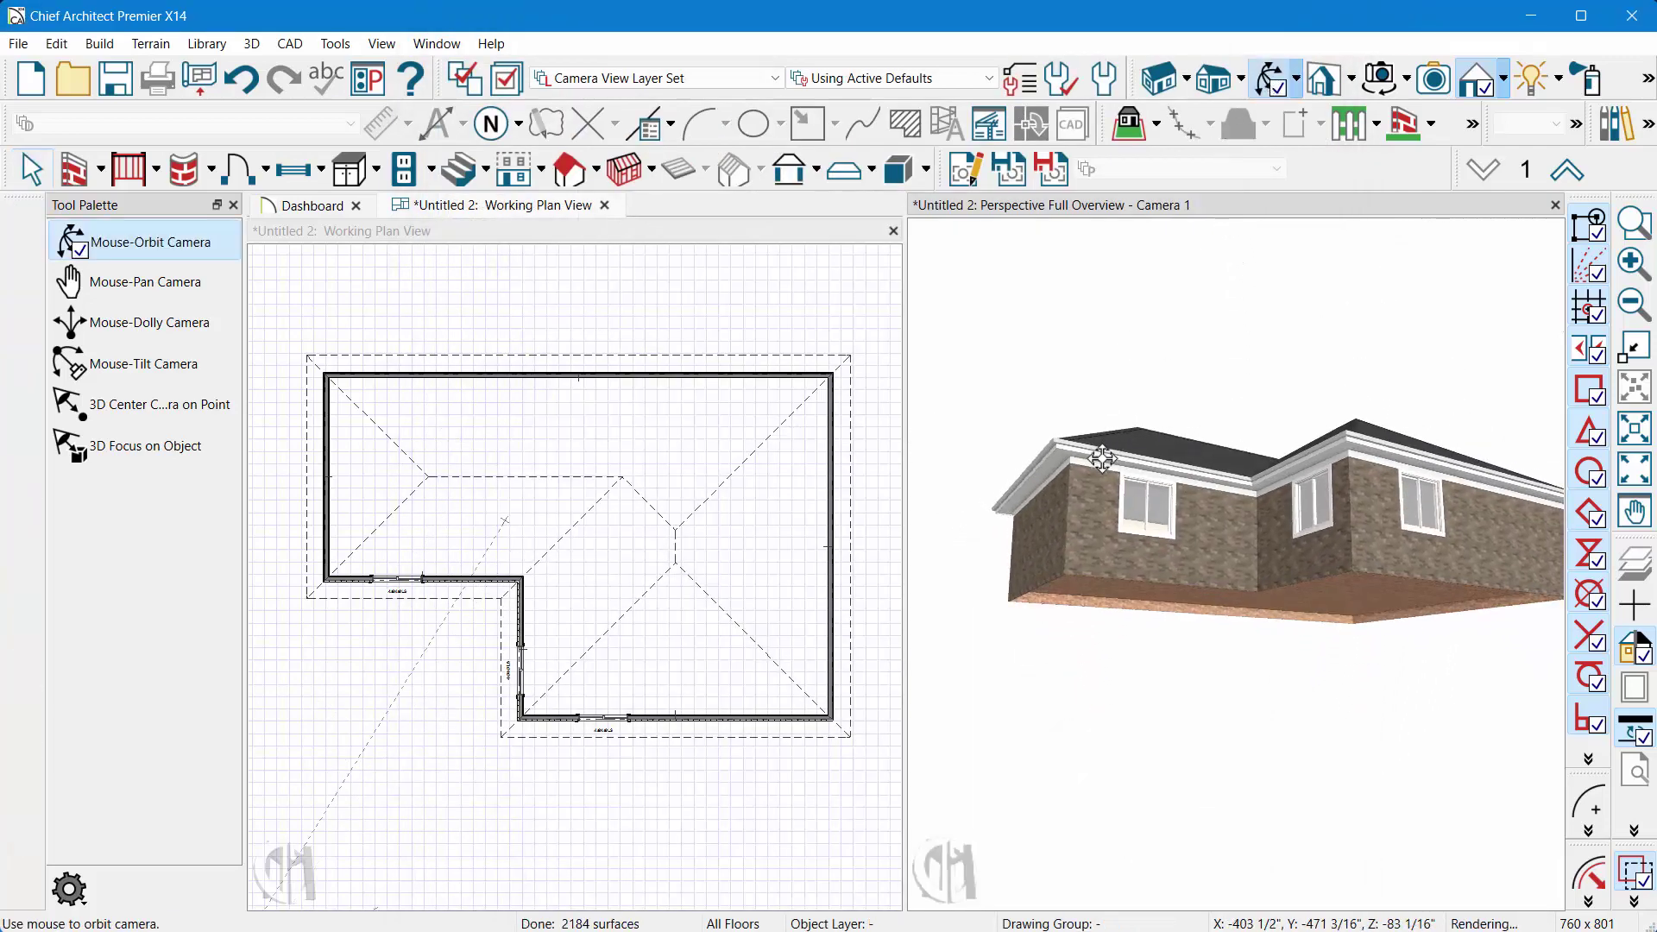
pyautogui.scroll(5, 1099, 454)
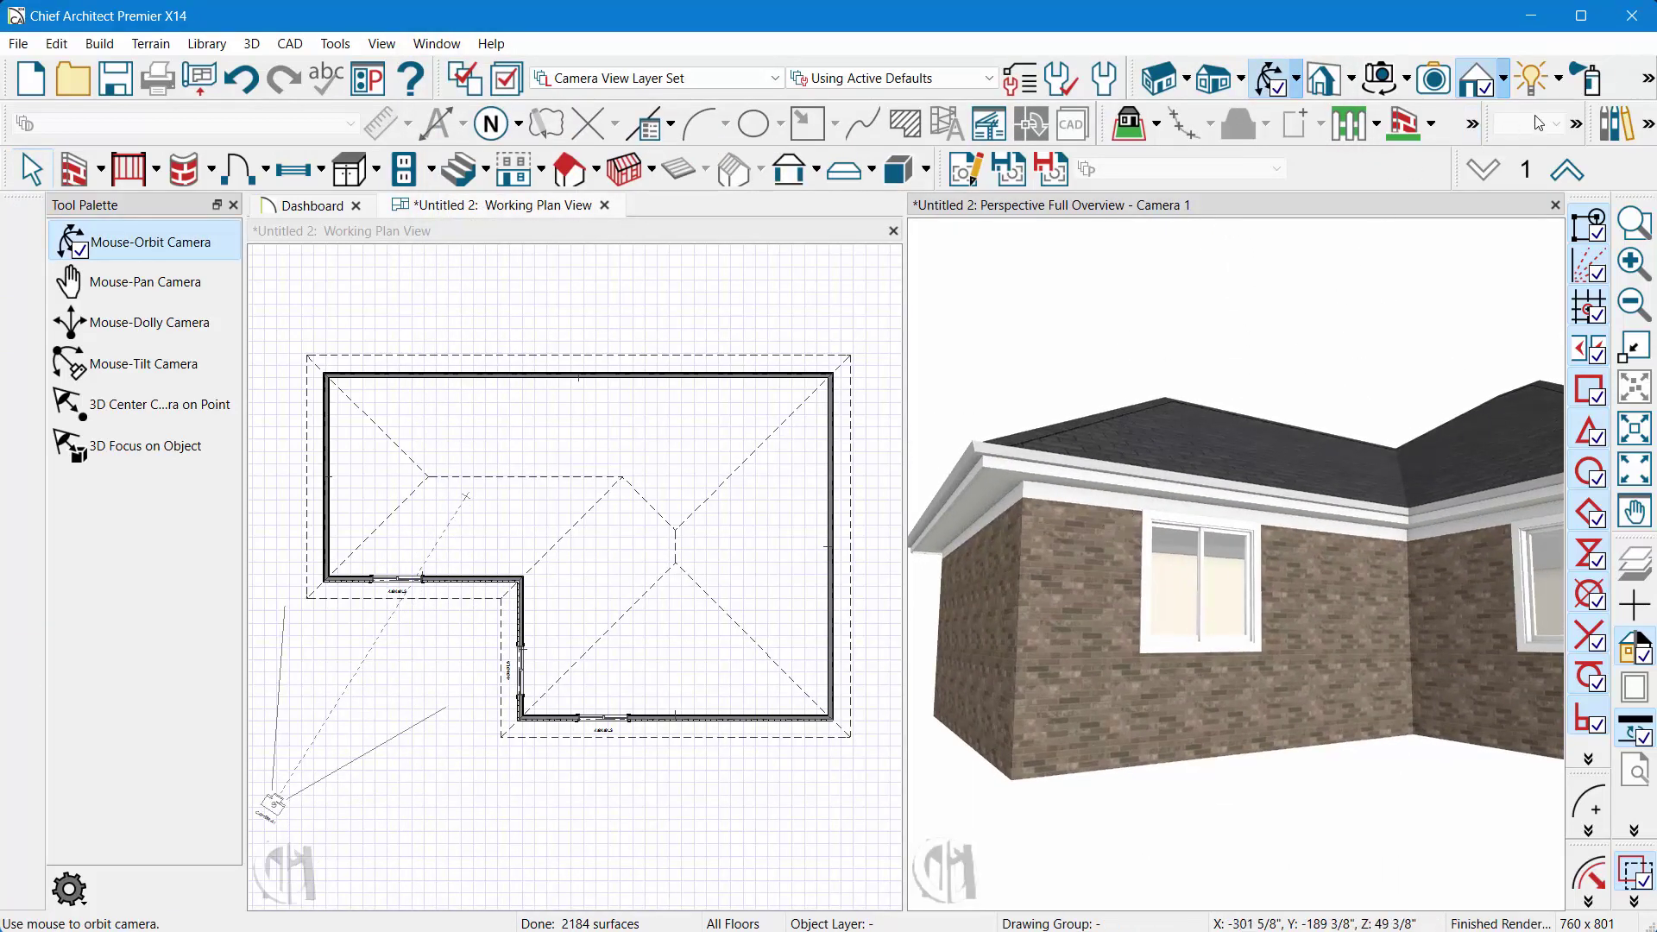
# Compare the Brick folder's materials and pick Brown Used Course Brick.
pyautogui.click(1056, 582)
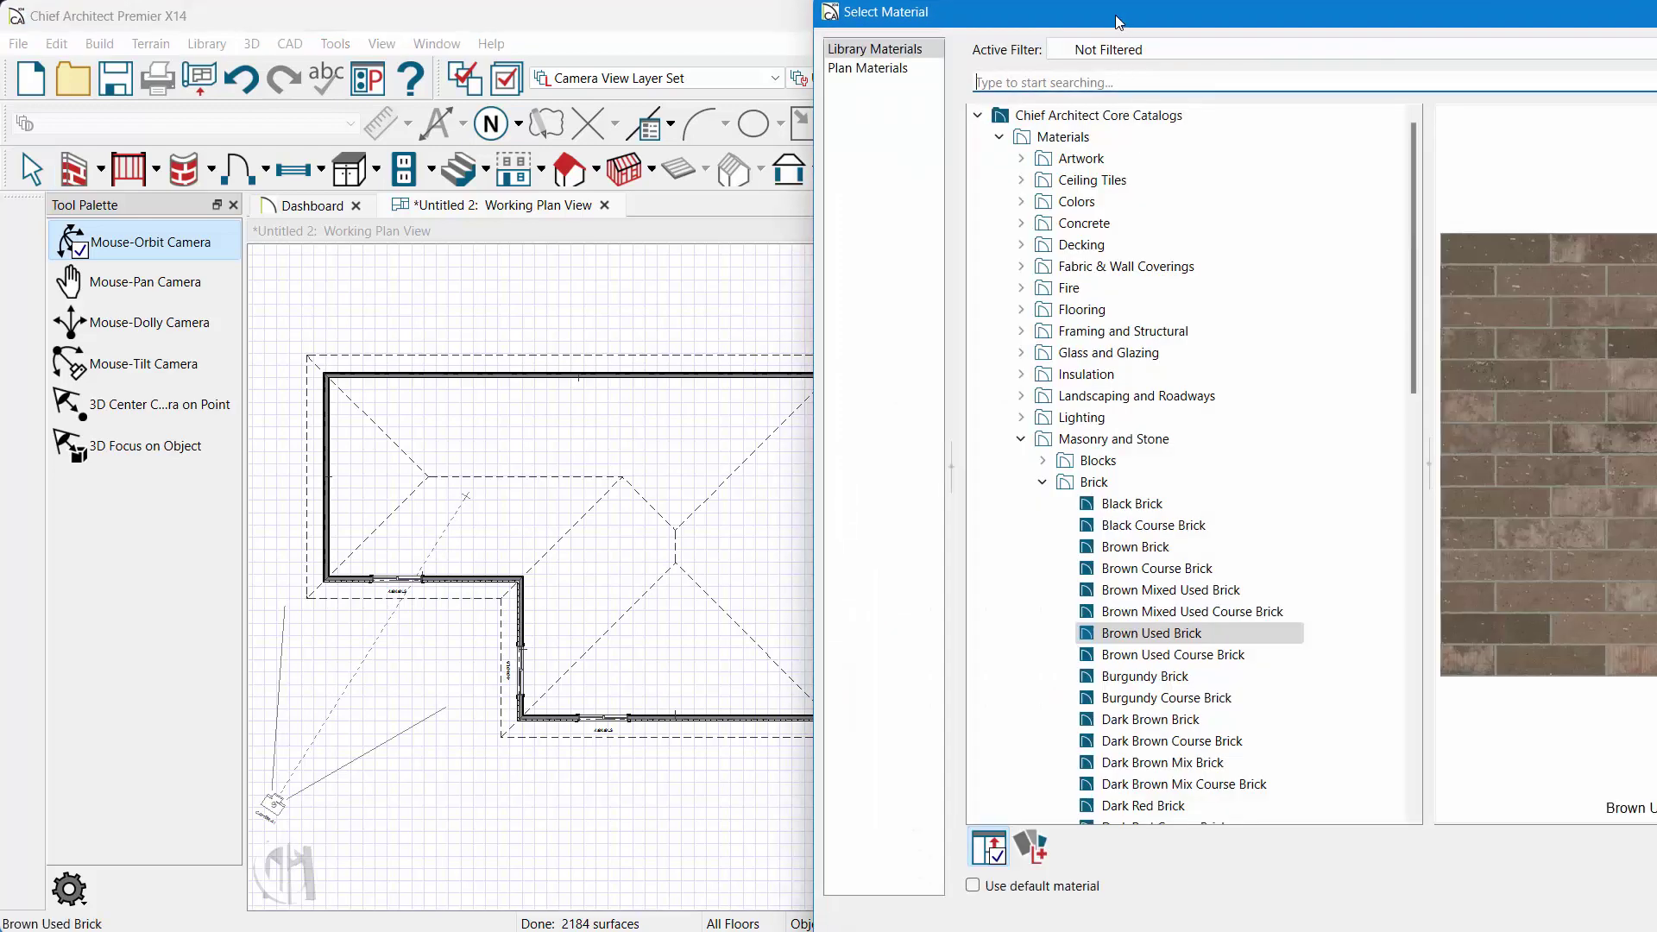
pyautogui.moveTo(1107, 23)
pyautogui.mouseDown()
pyautogui.moveTo(545, 39)
pyautogui.moveTo(382, 25)
pyautogui.mouseUp()
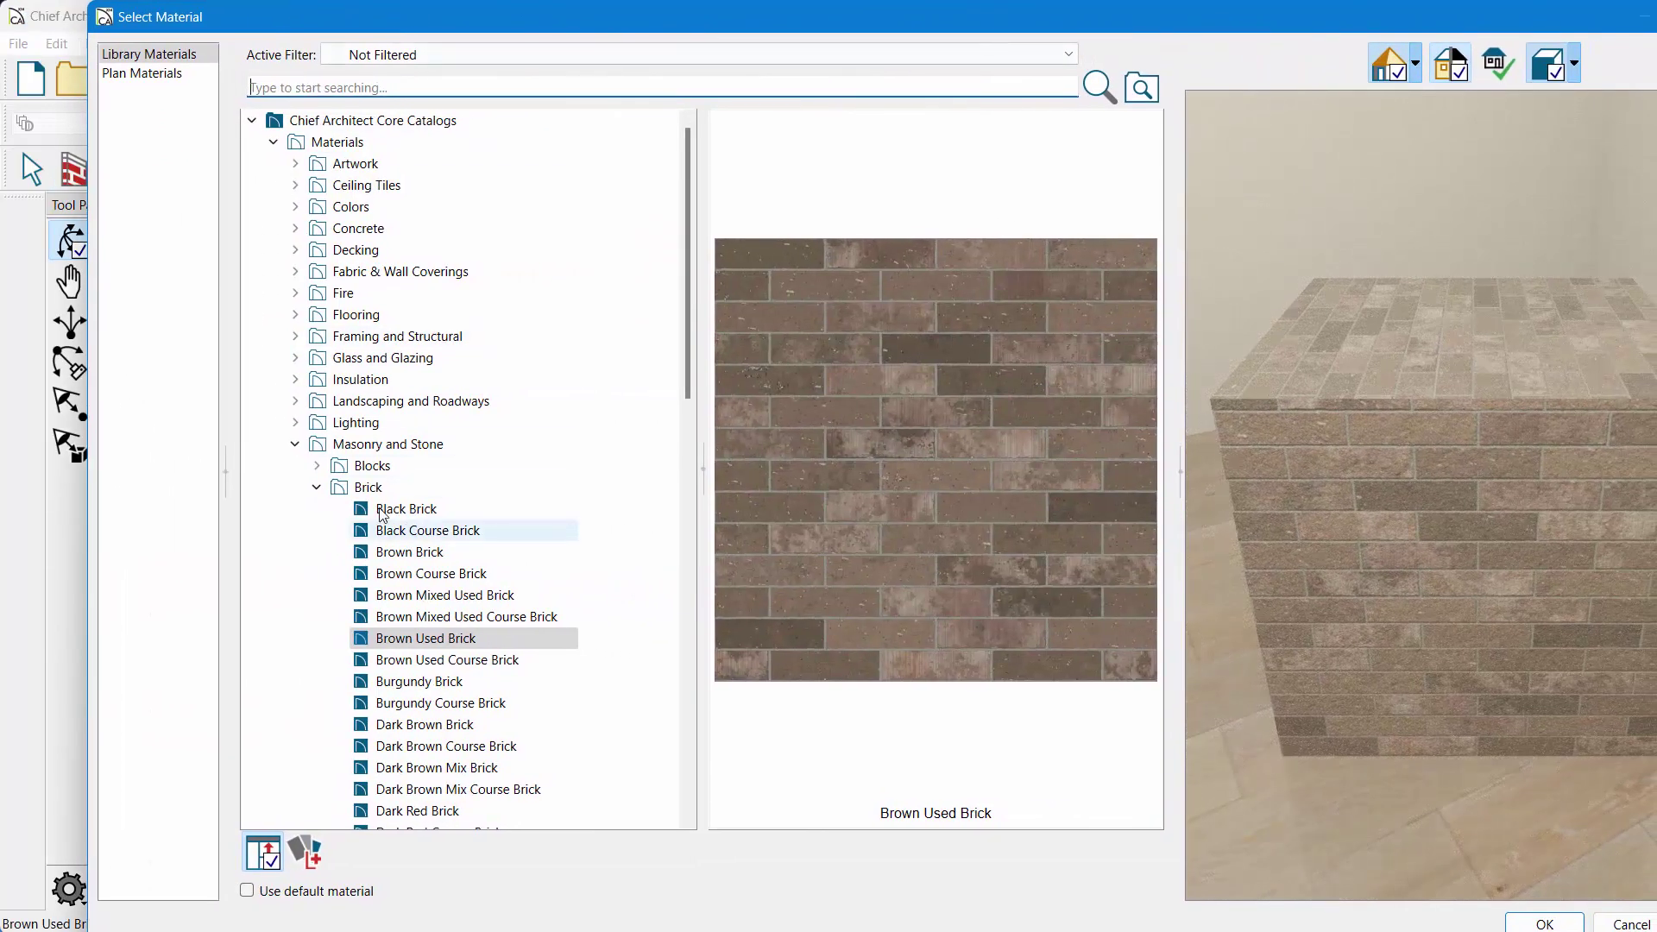
pyautogui.click(366, 489)
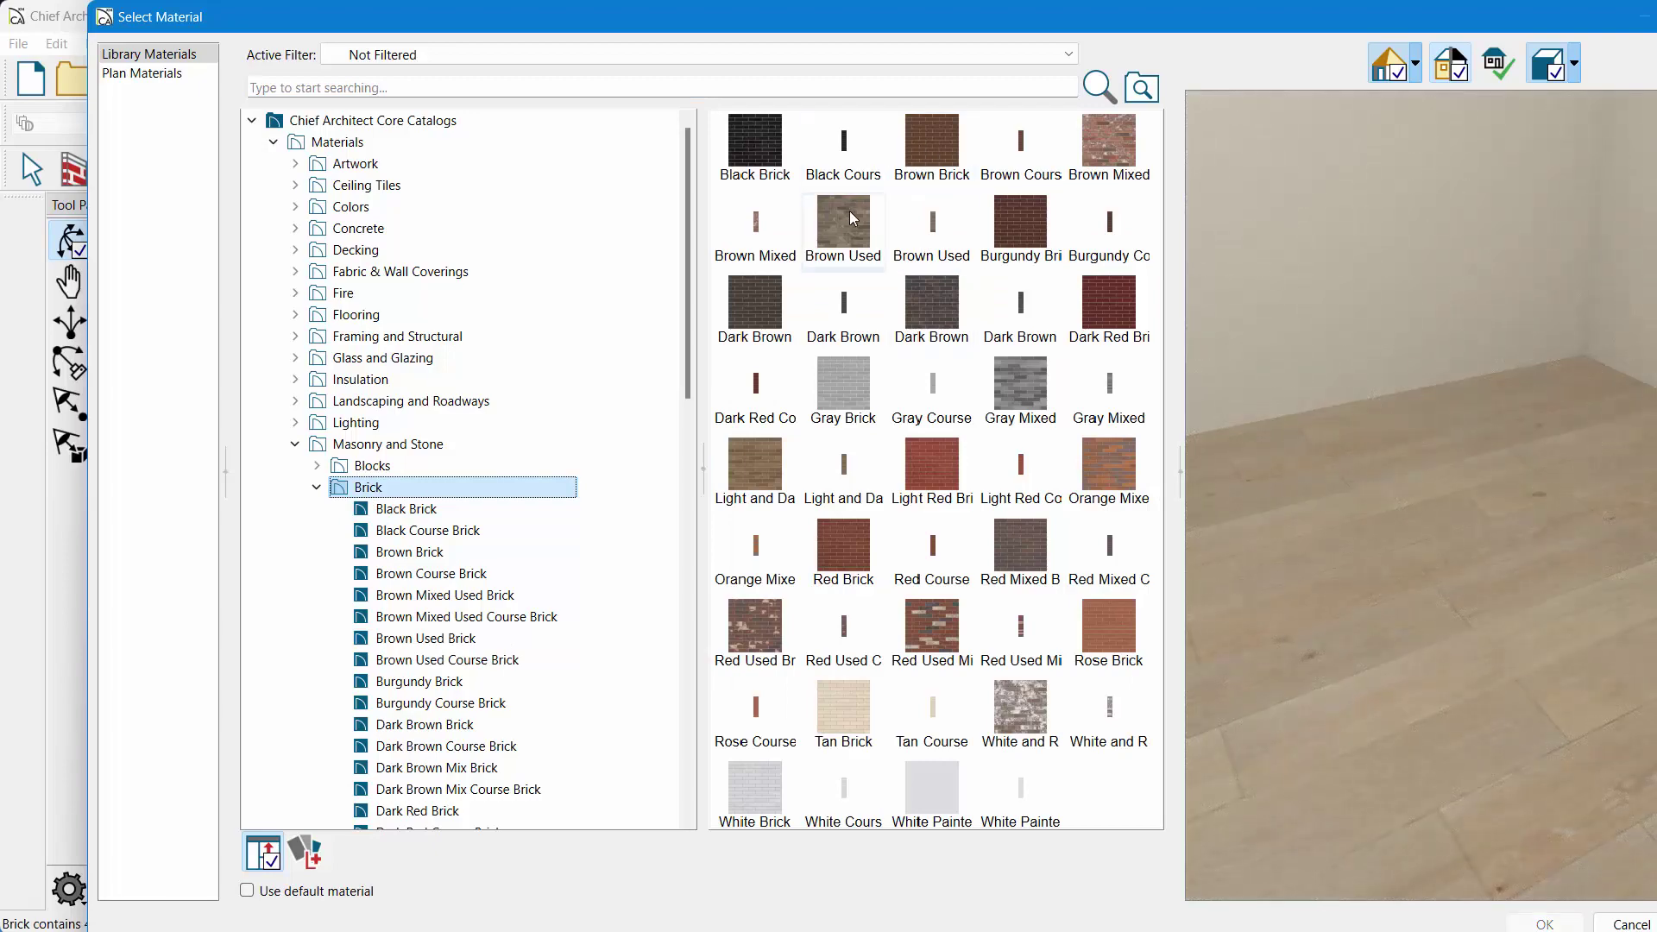
pyautogui.click(860, 229)
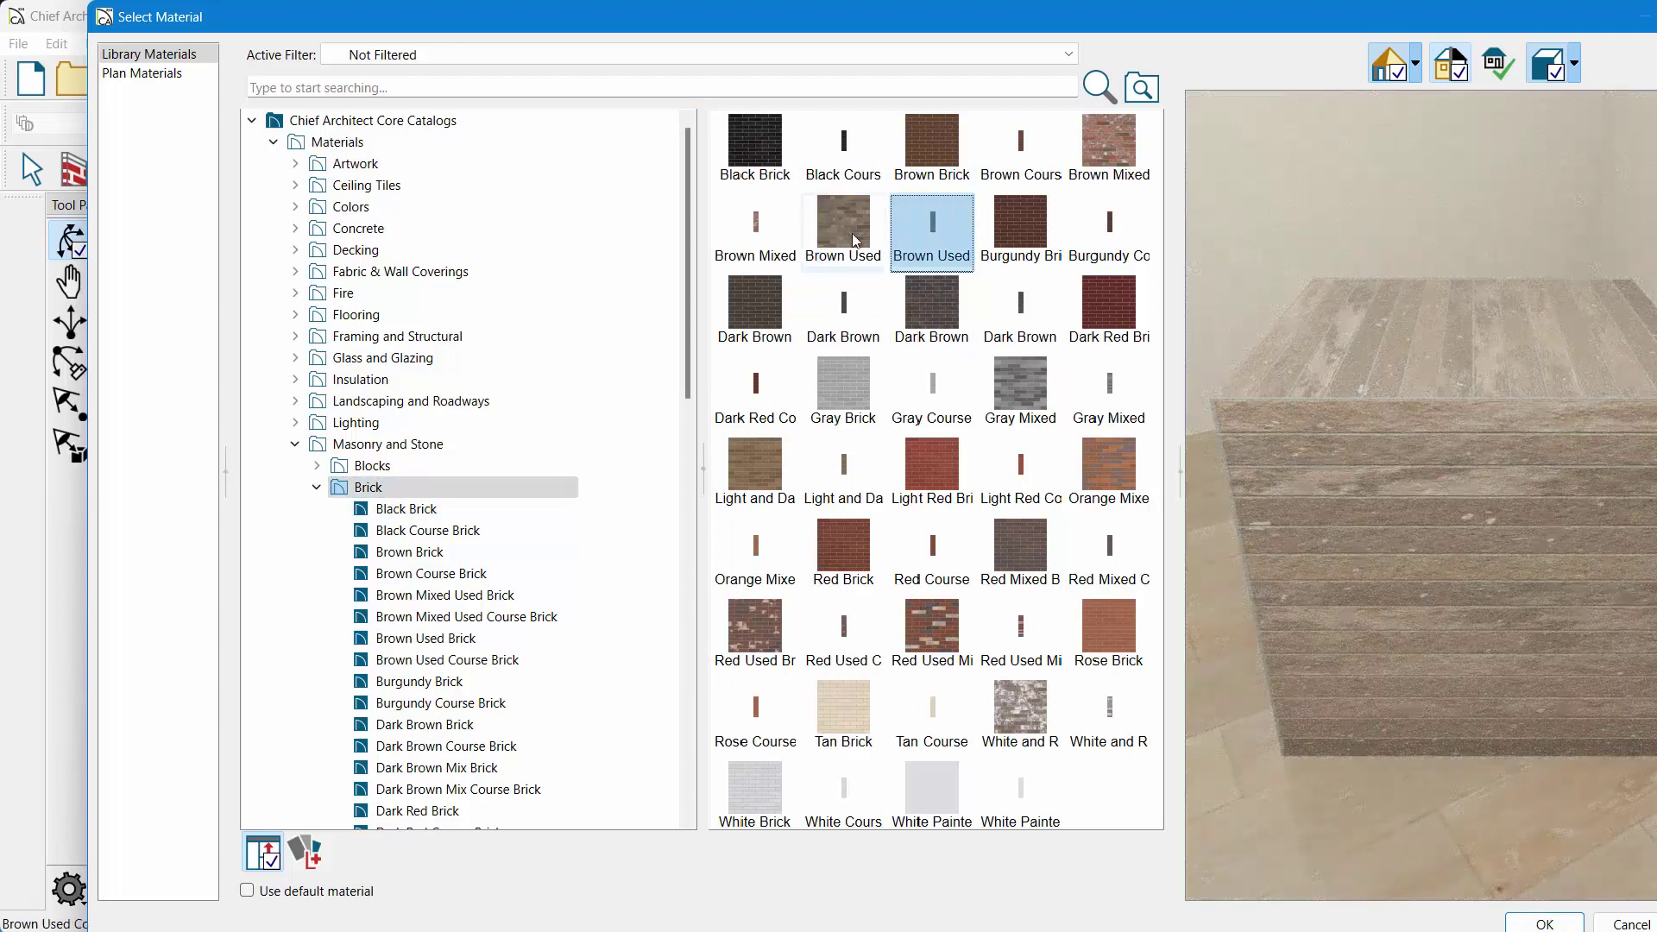
pyautogui.click(930, 236)
pyautogui.click(853, 233)
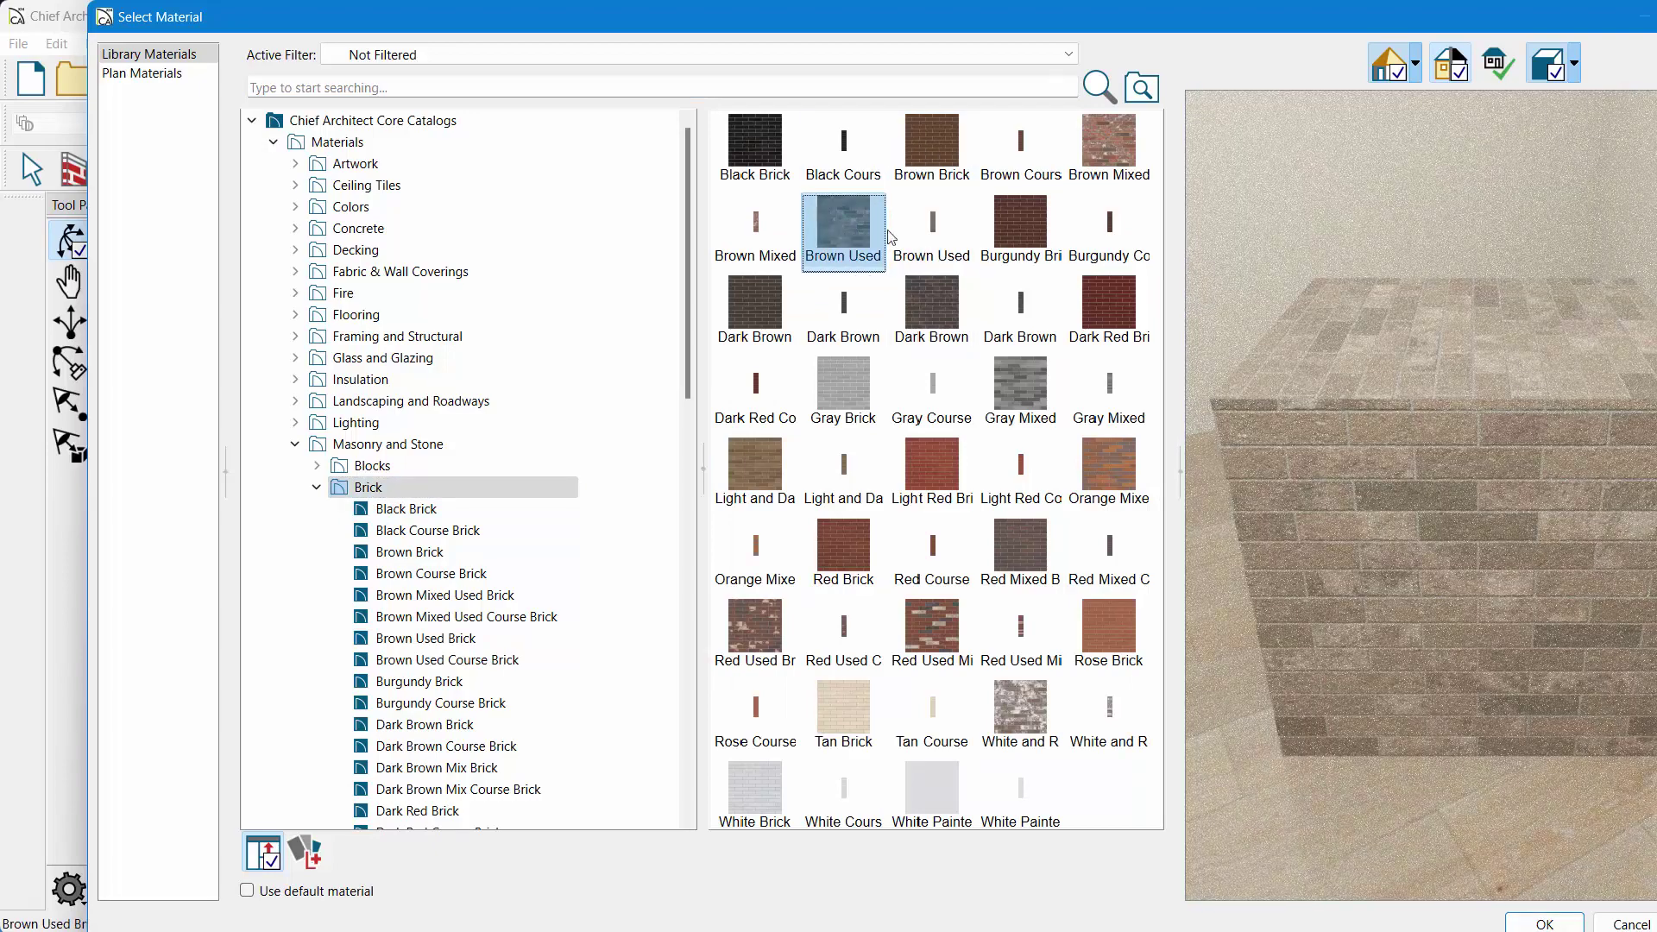
pyautogui.click(933, 234)
pyautogui.click(1020, 227)
pyautogui.click(1106, 228)
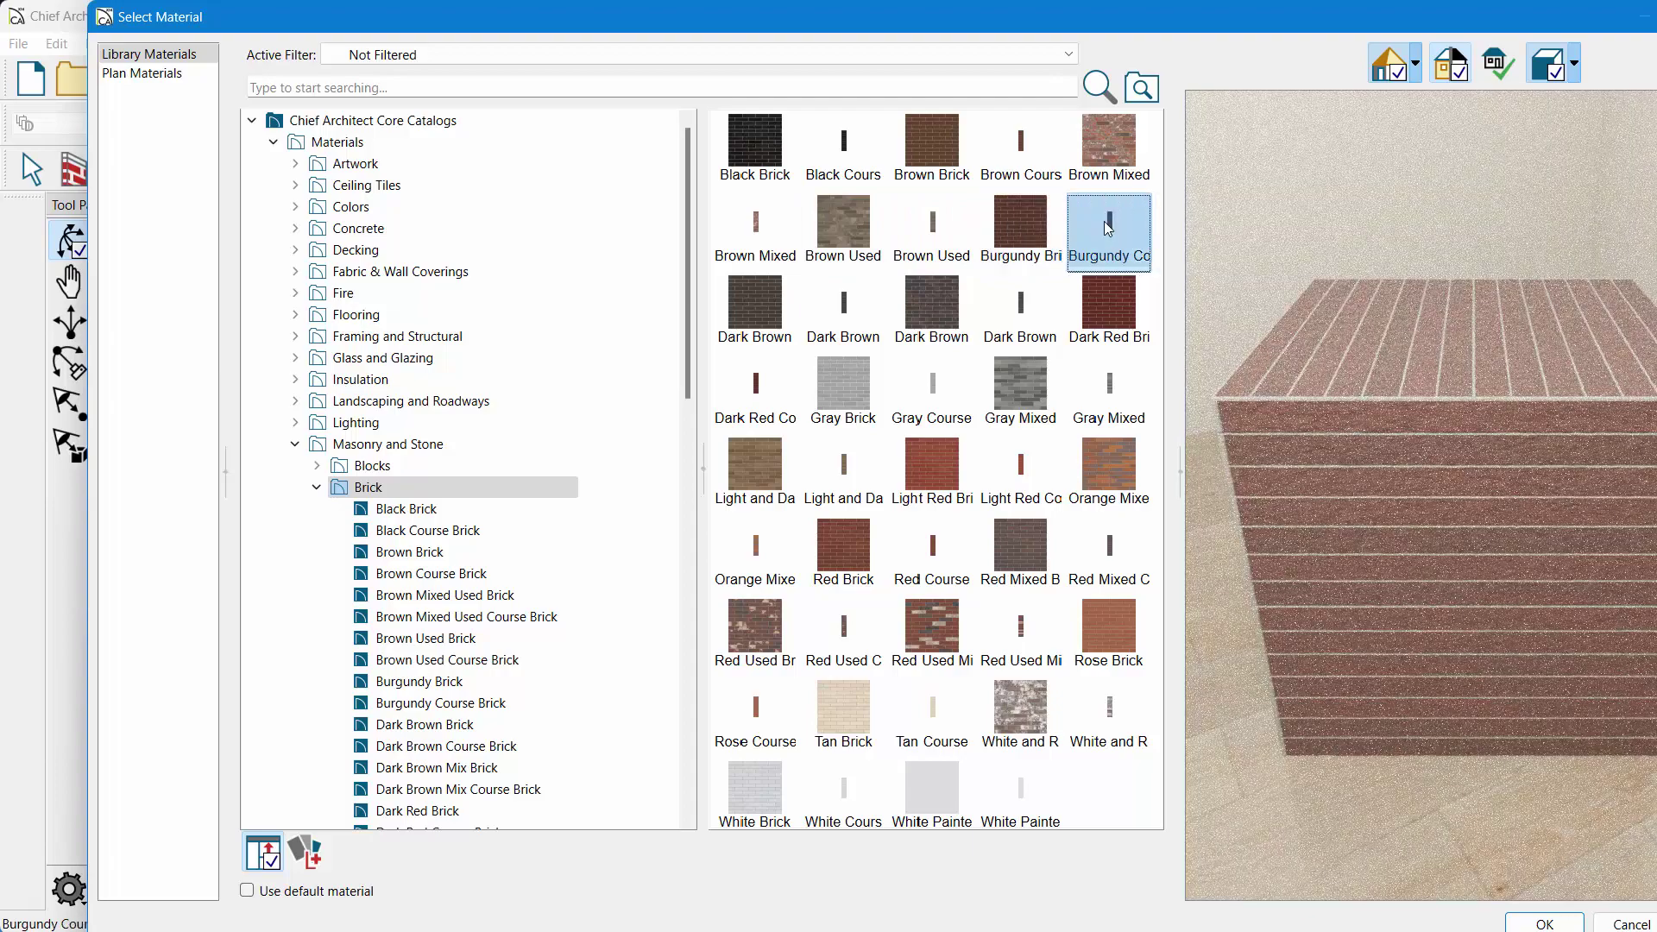
pyautogui.click(943, 230)
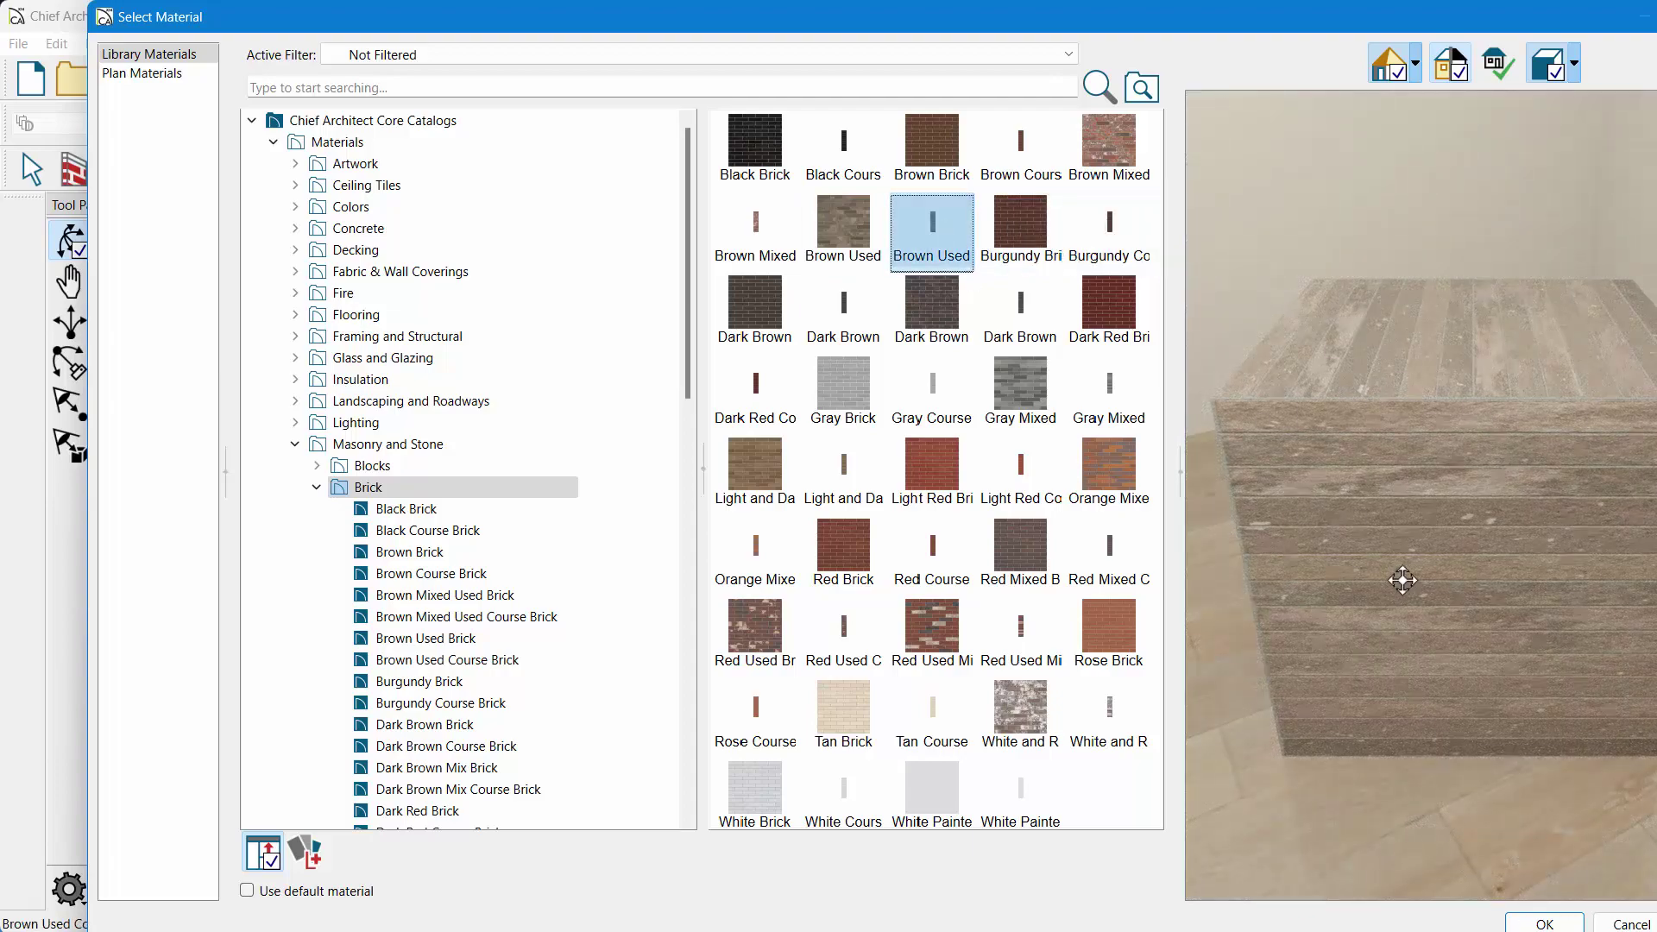
# Paint the brick onto the walls and turn off its texture's Stretch to Fit.
pyautogui.click(1545, 924)
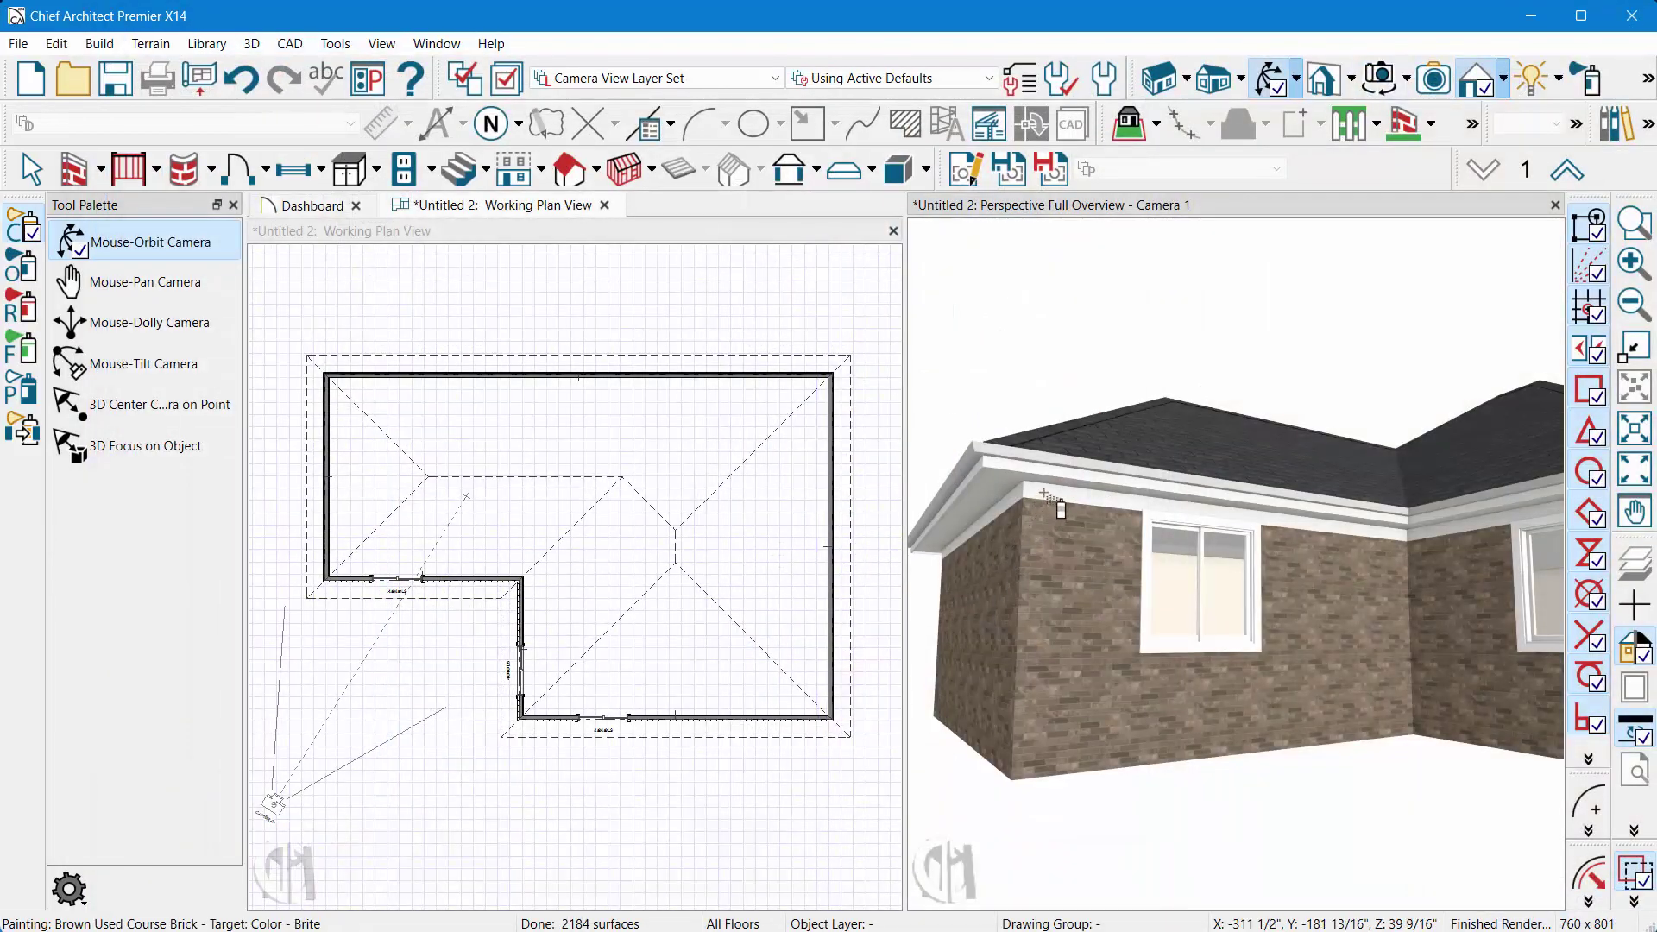
pyautogui.scroll(2, 1059, 508)
pyautogui.scroll(2, 1059, 508)
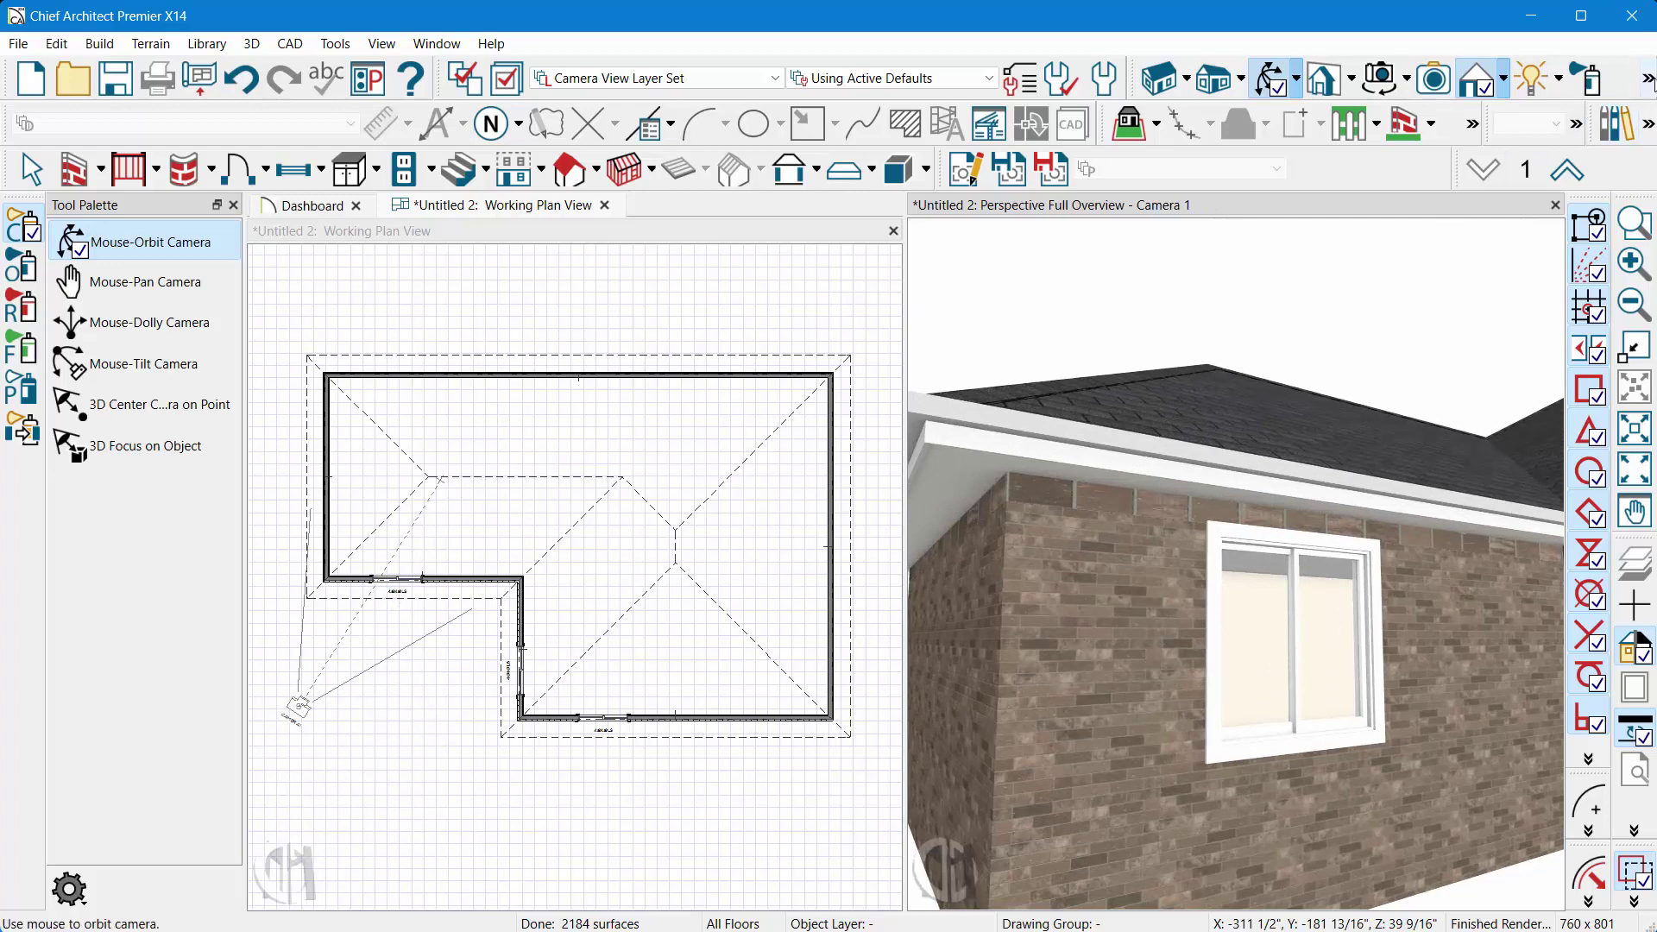
pyautogui.click(1283, 126)
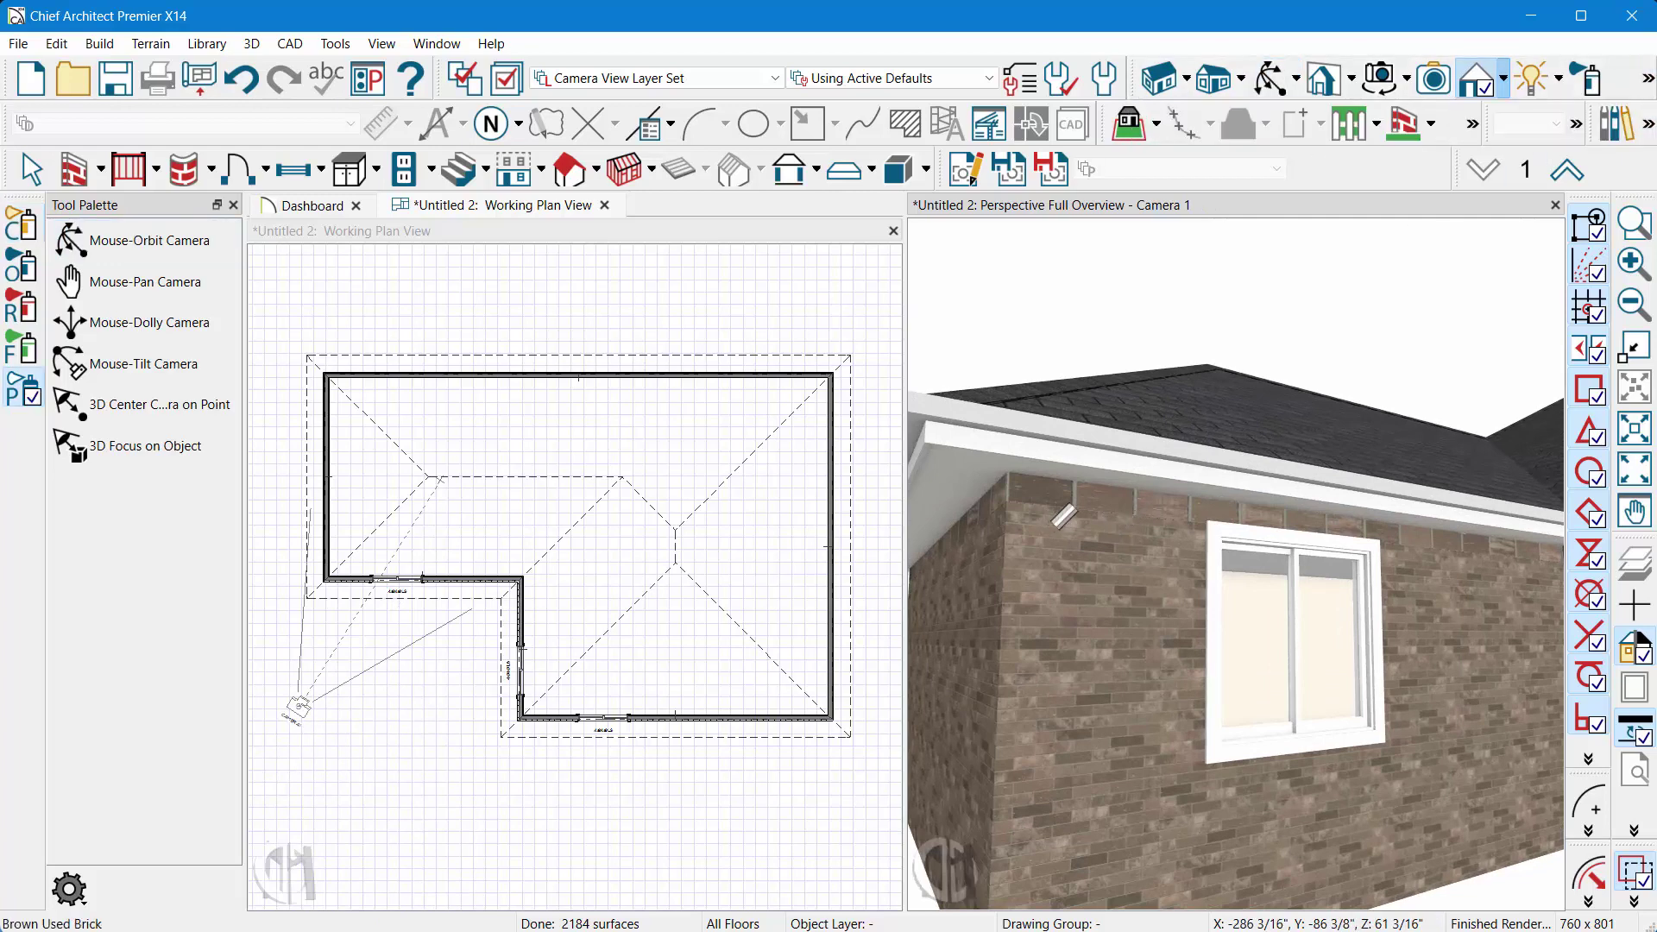
pyautogui.click(1053, 500)
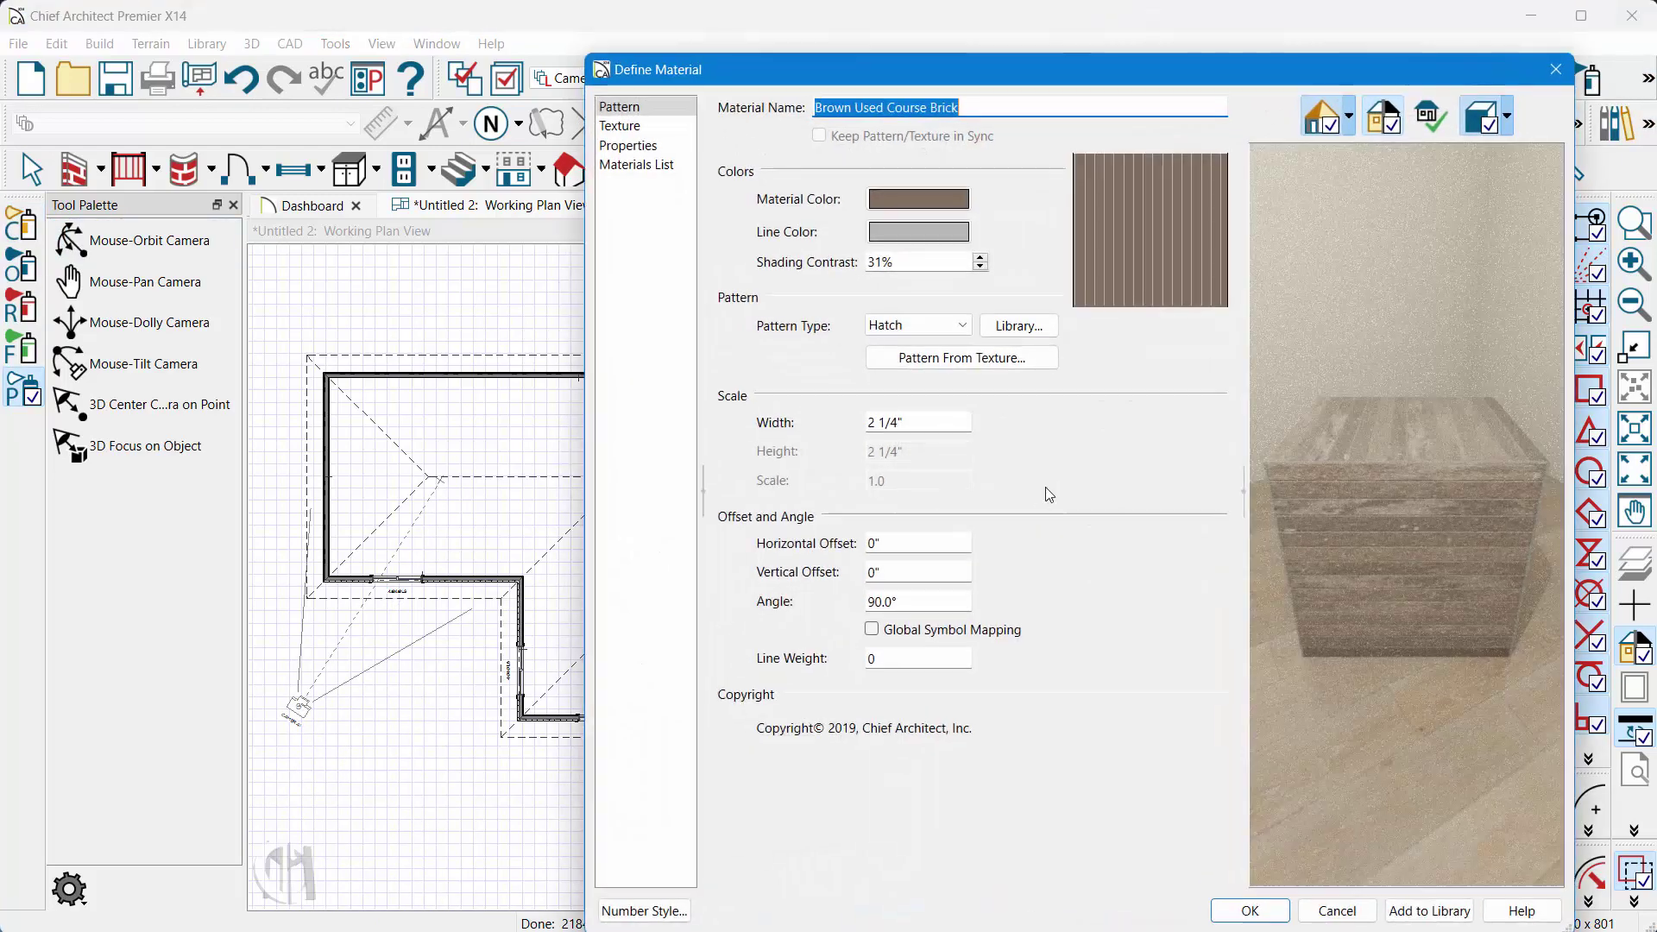
pyautogui.moveTo(888, 62); pyautogui.dragTo(691, 62)
pyautogui.click(492, 128)
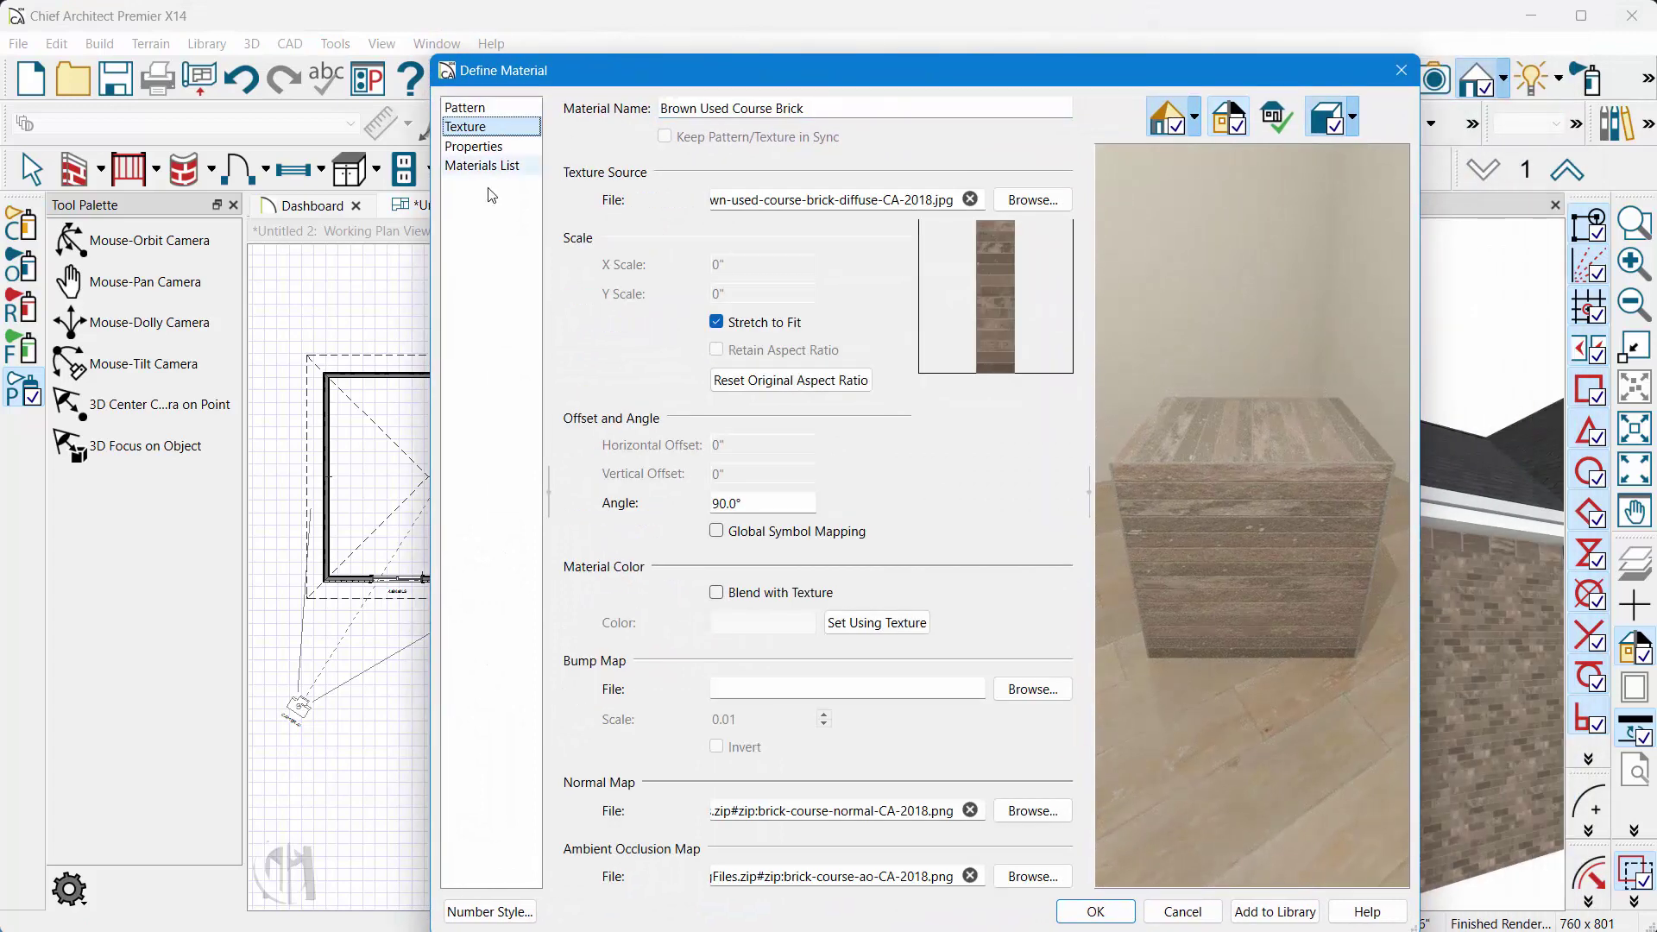
pyautogui.click(717, 323)
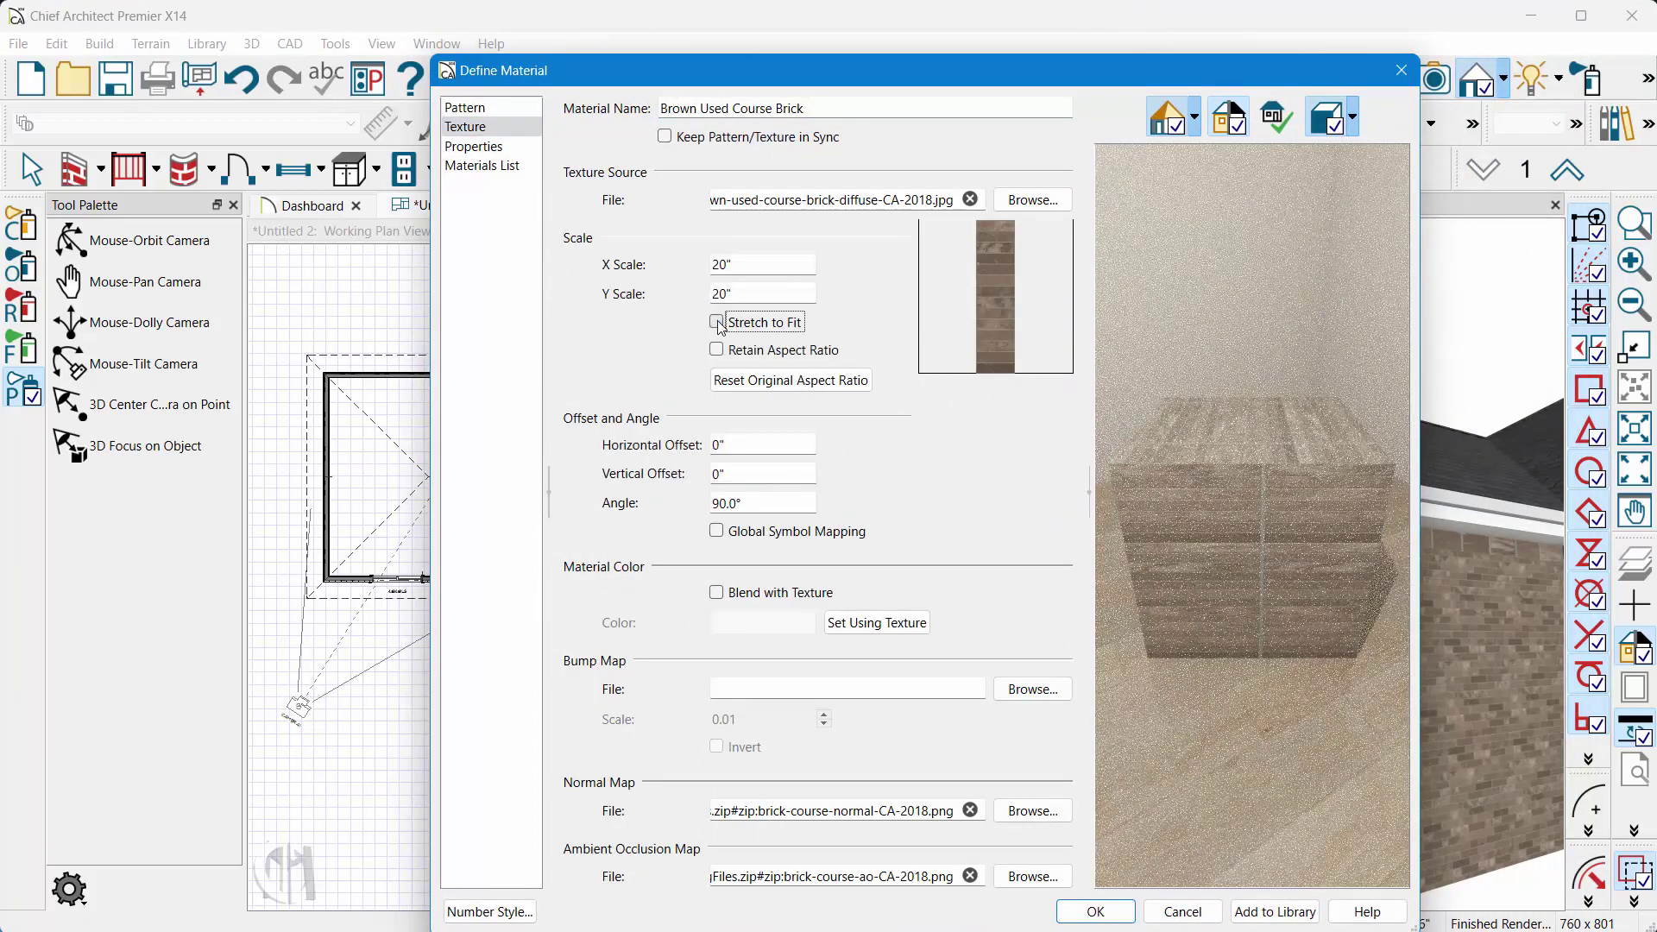
pyautogui.click(1096, 912)
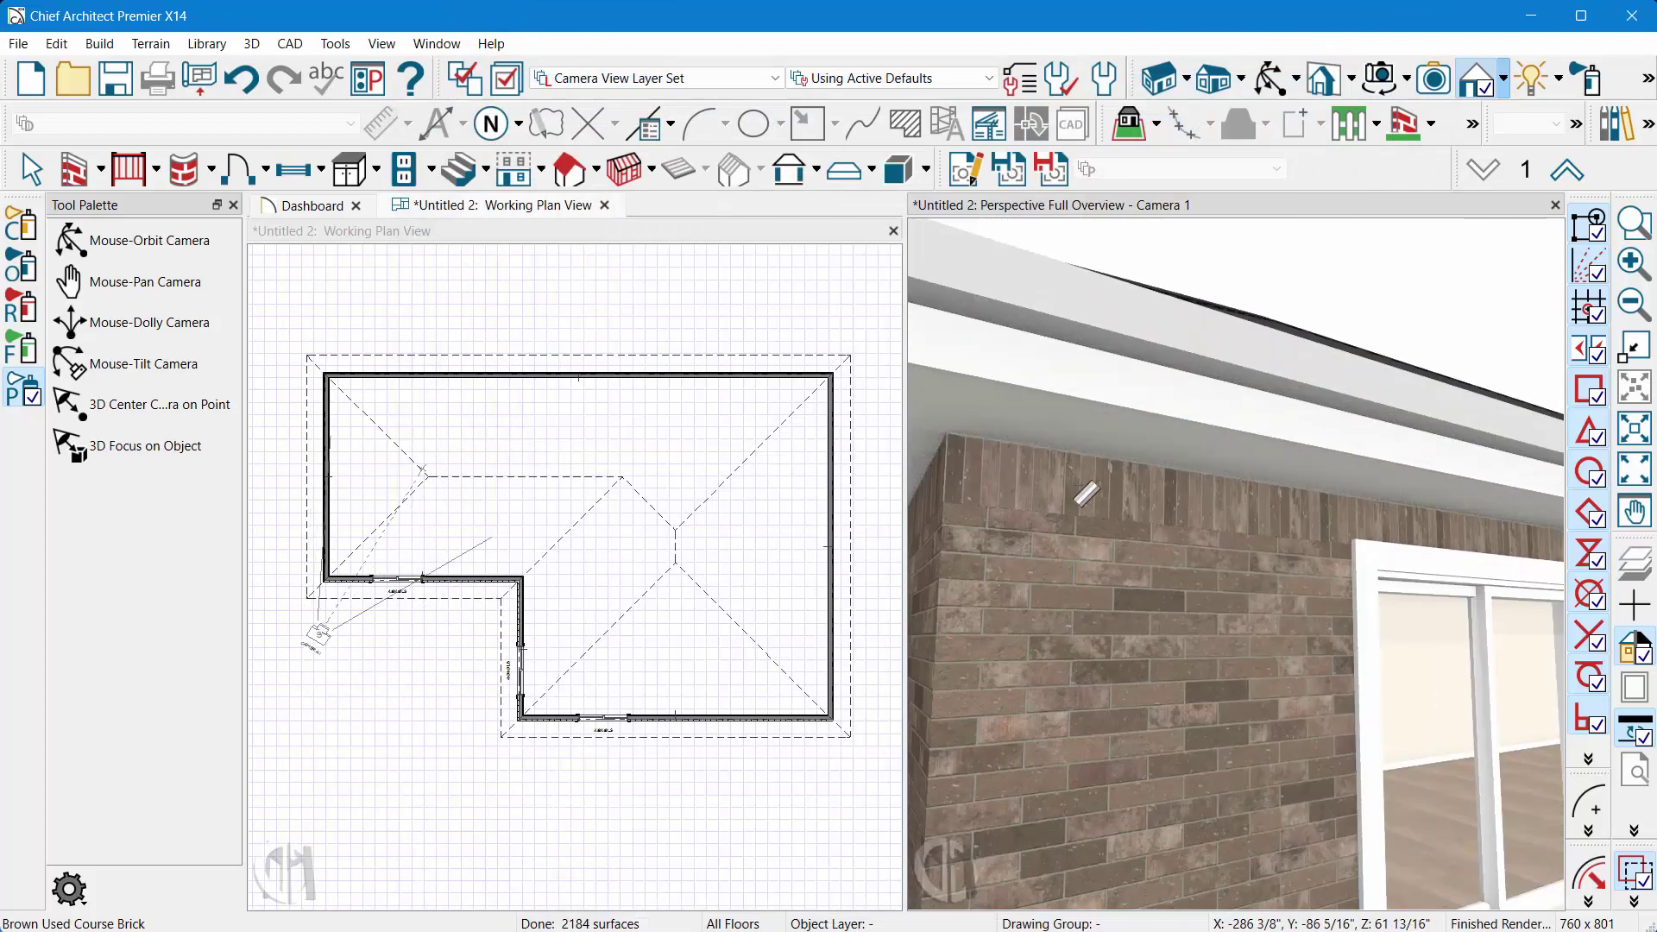
# Set the brick texture's X scale to 40.
pyautogui.click(1074, 510)
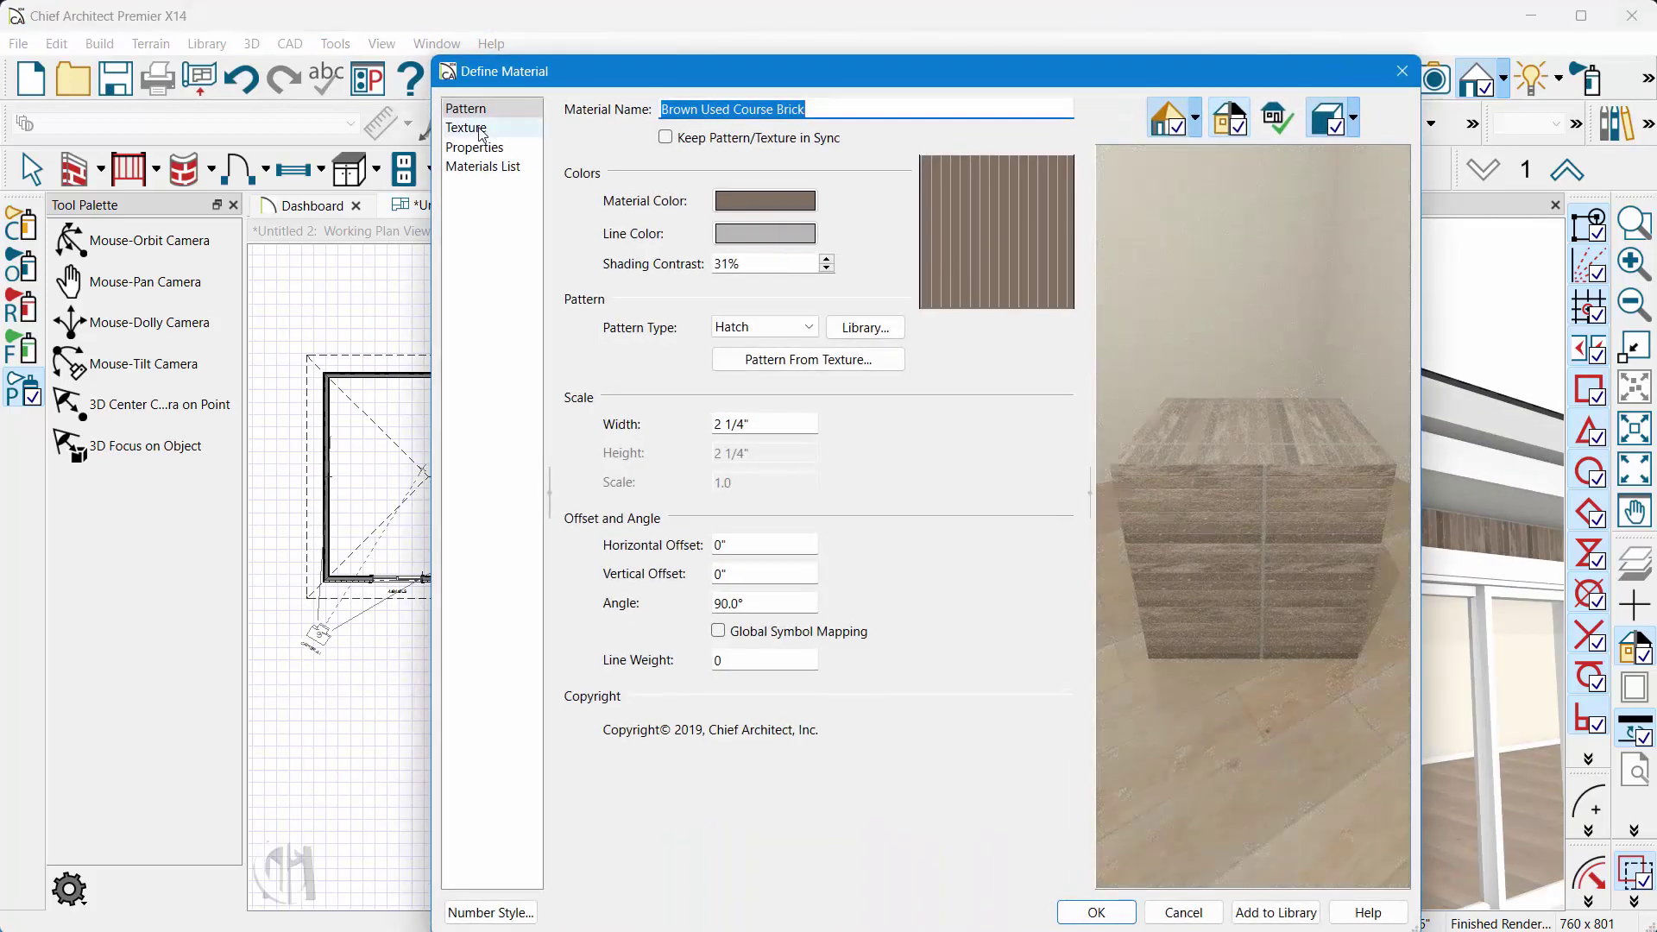
pyautogui.click(466, 127)
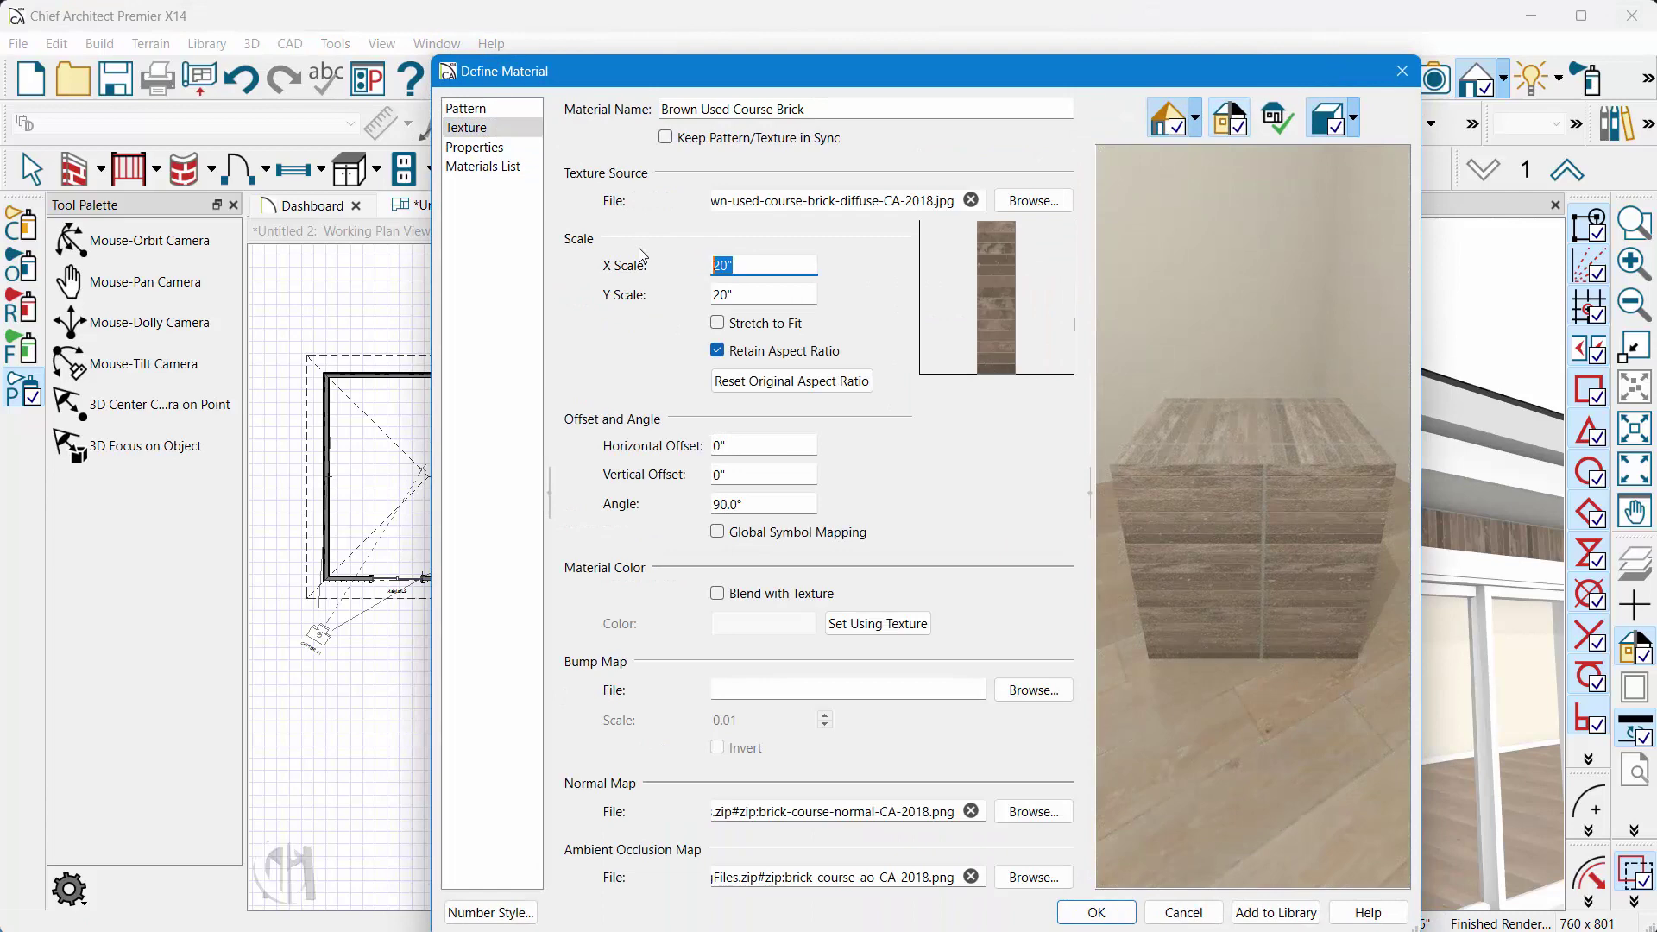
pyautogui.write('40')
pyautogui.press('Return')
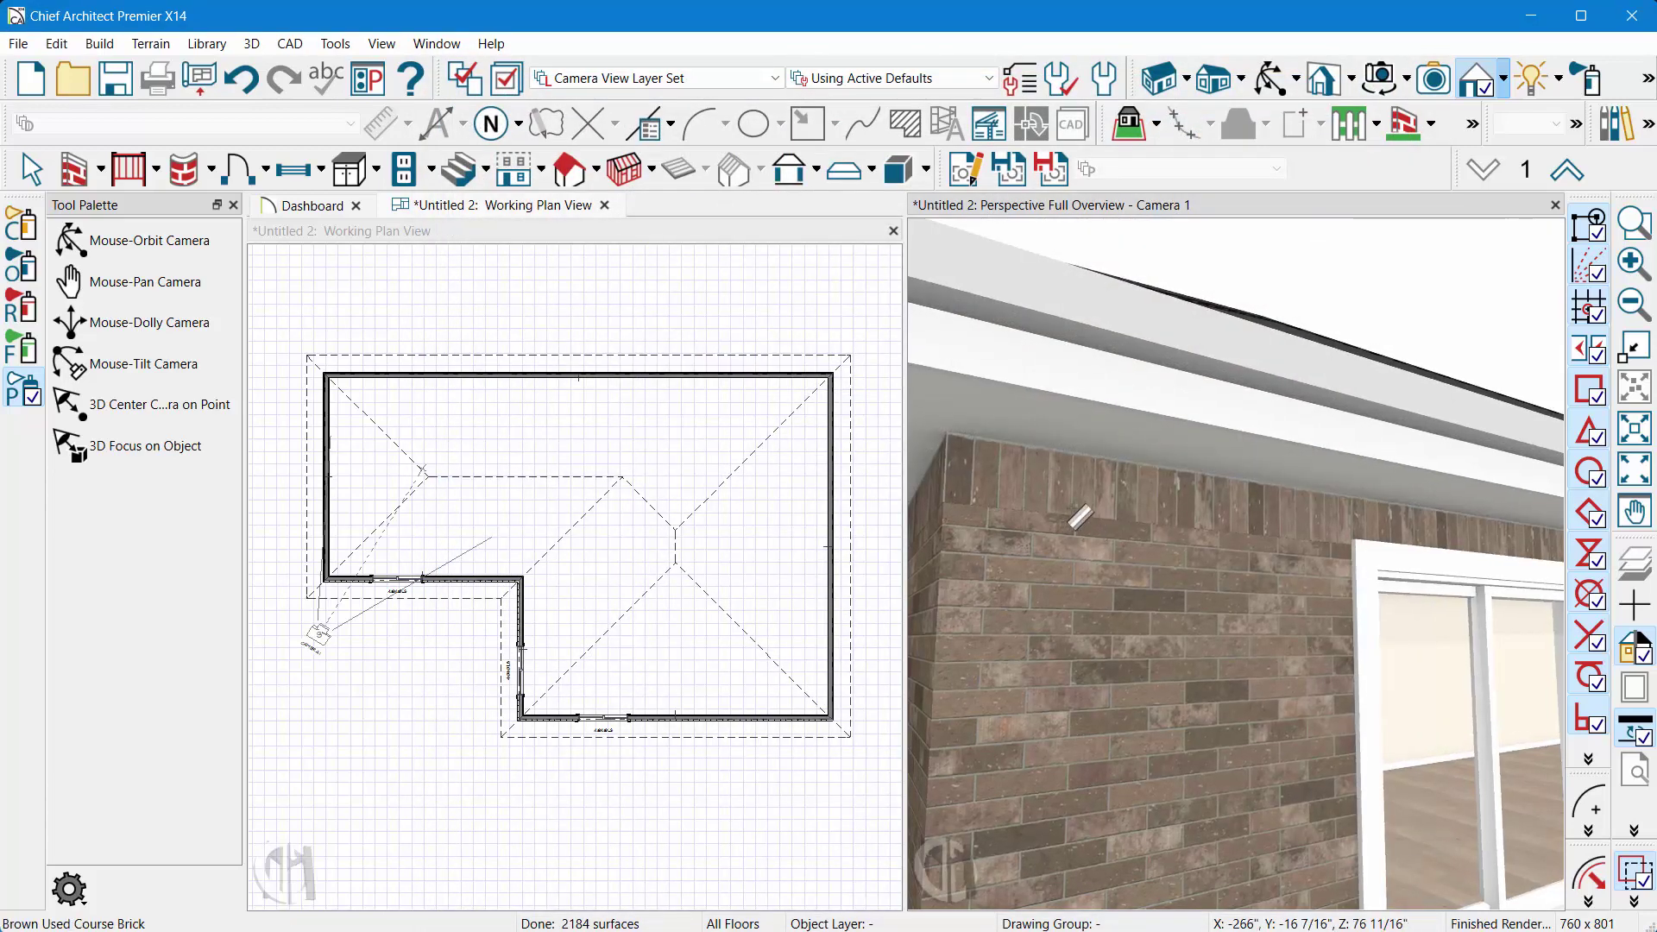
pyautogui.scroll(-1, 1078, 518)
pyautogui.scroll(-1, 1055, 511)
pyautogui.press('space')
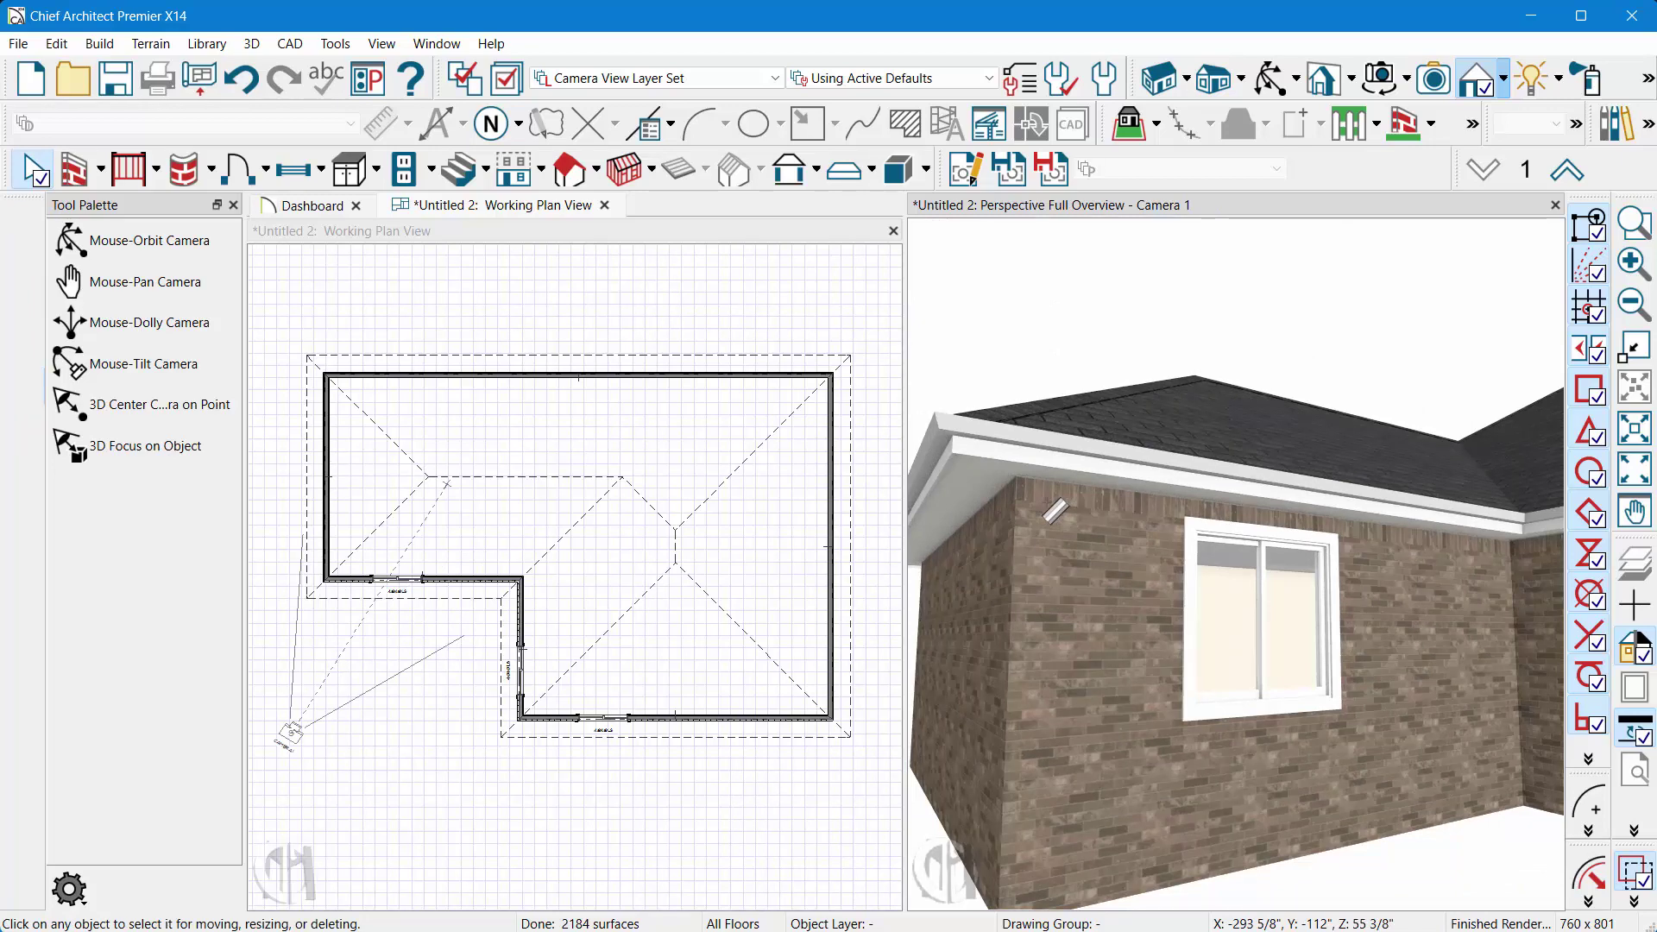
# Switch to ChiefTutor.com and enter the Symbols Page 2 password.
pyautogui.hotkey('alt', 'Tab')
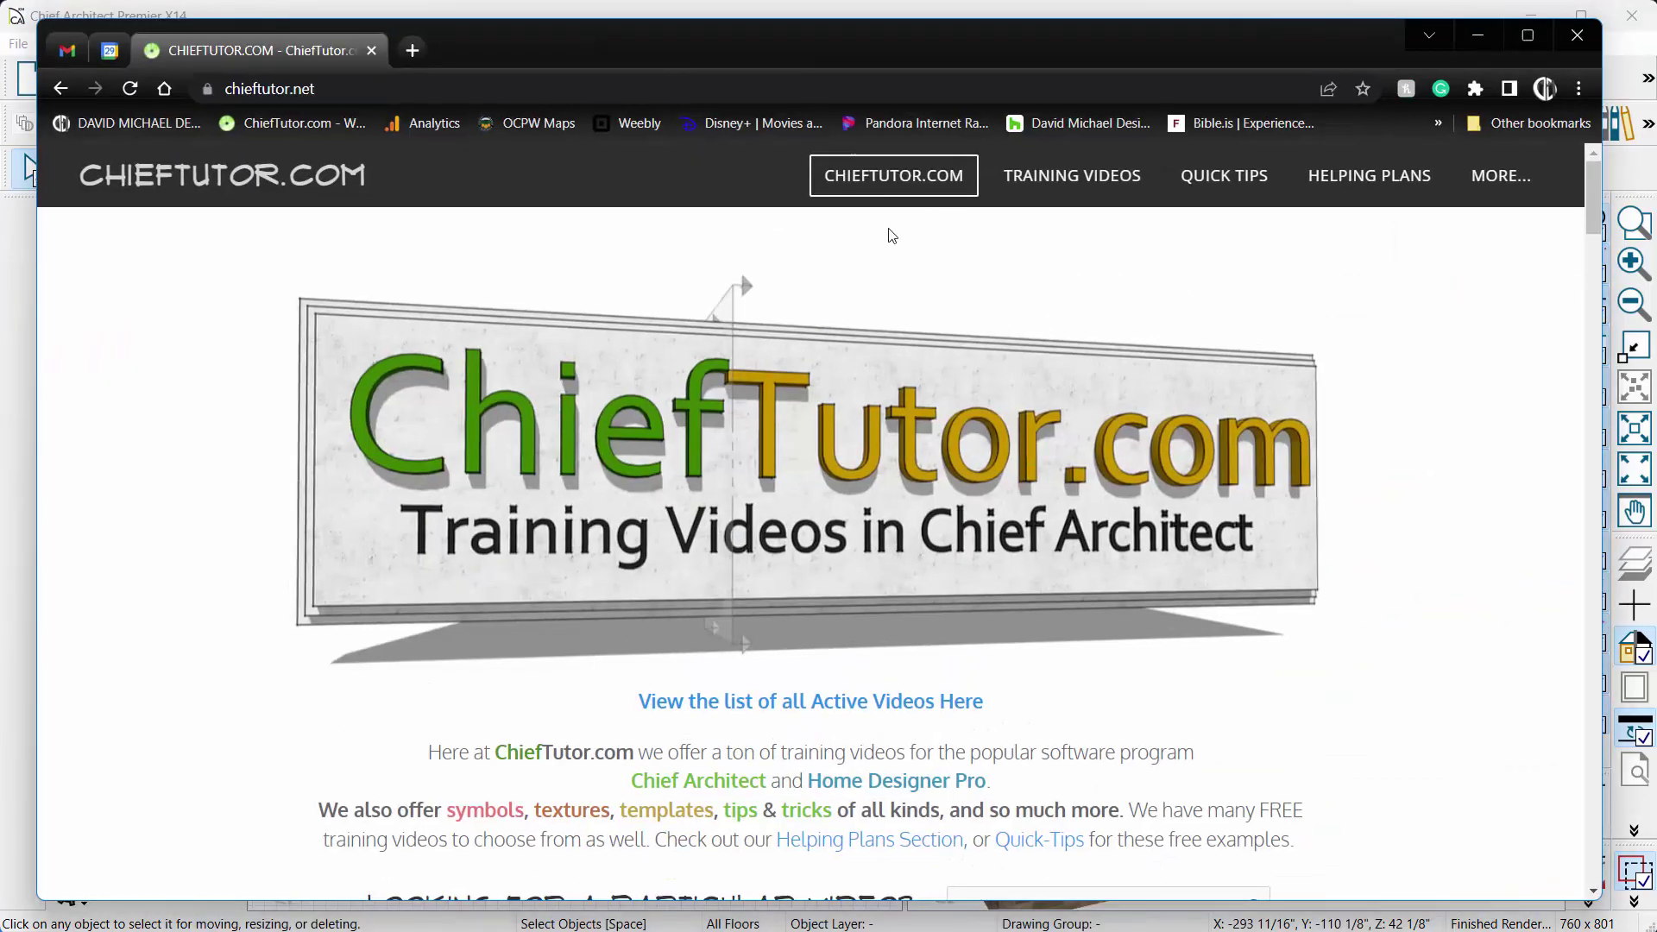
pyautogui.moveTo(1498, 176)
pyautogui.scroll(-5, 914, 524)
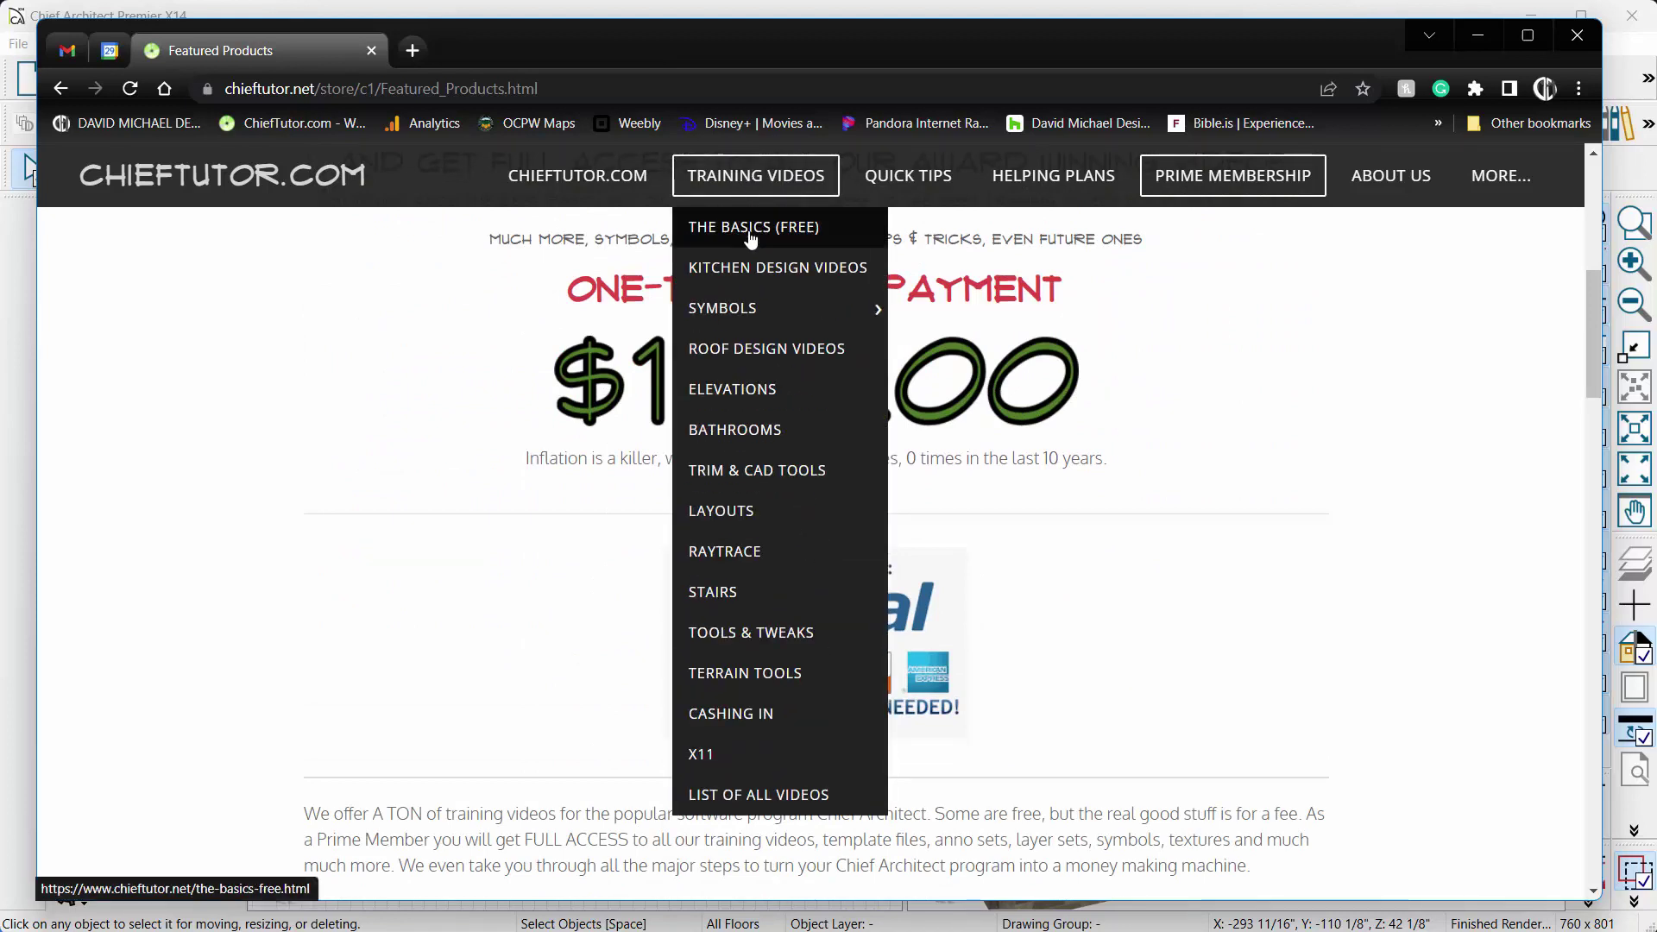
pyautogui.moveTo(1071, 175)
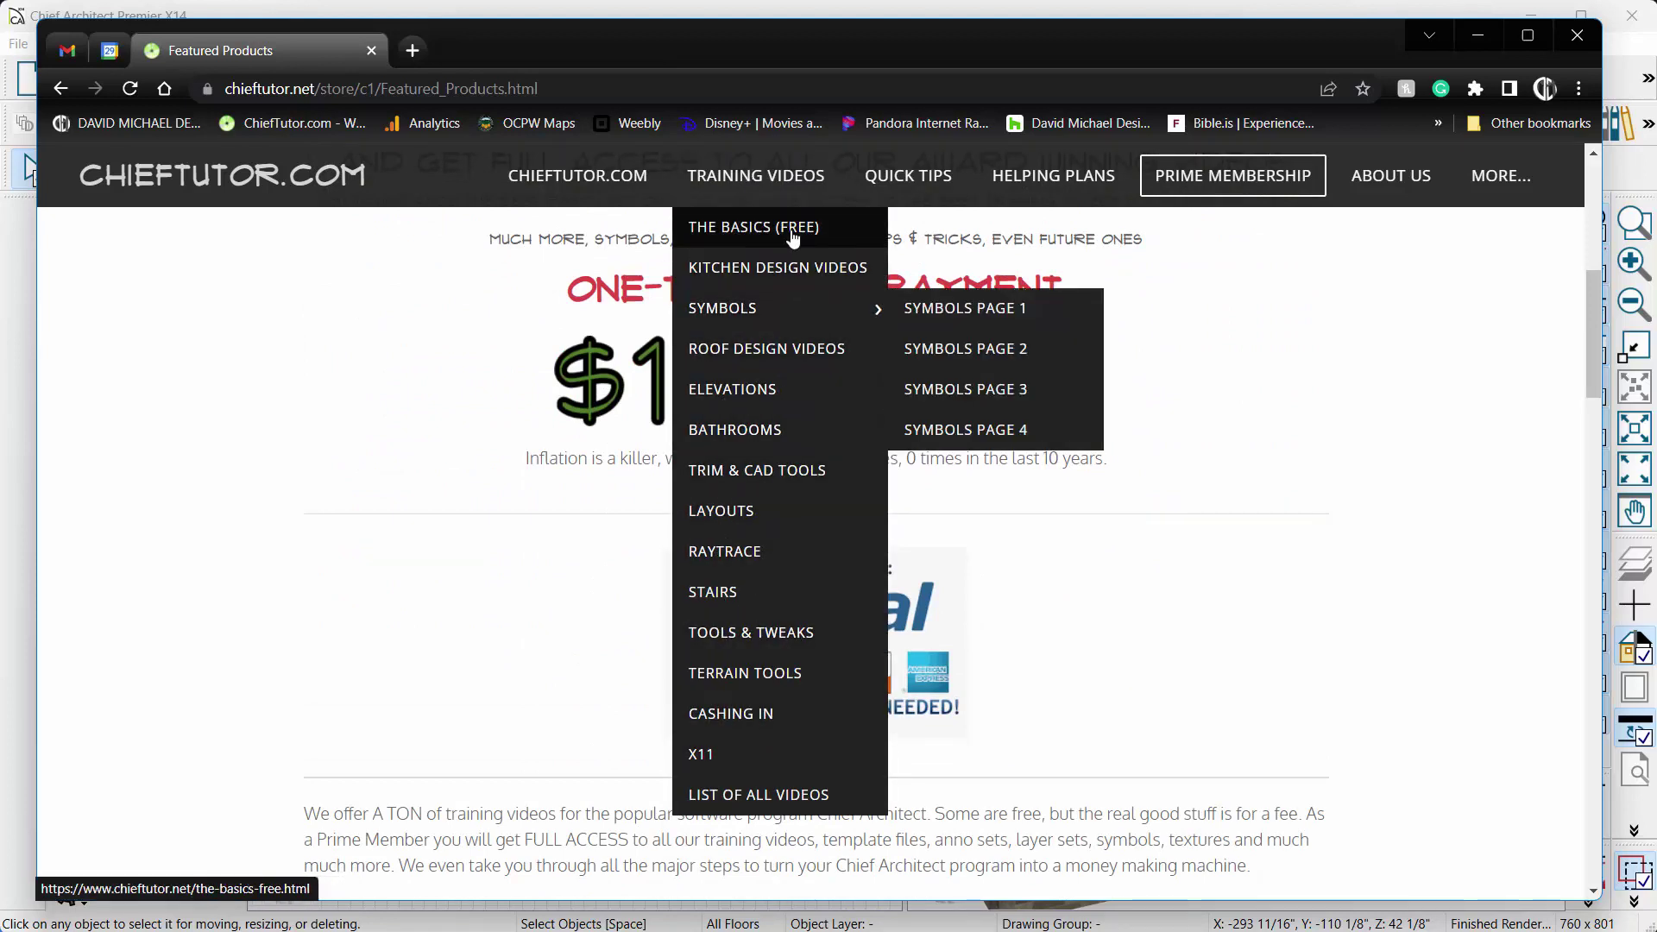
pyautogui.moveTo(722, 308)
pyautogui.click(1022, 352)
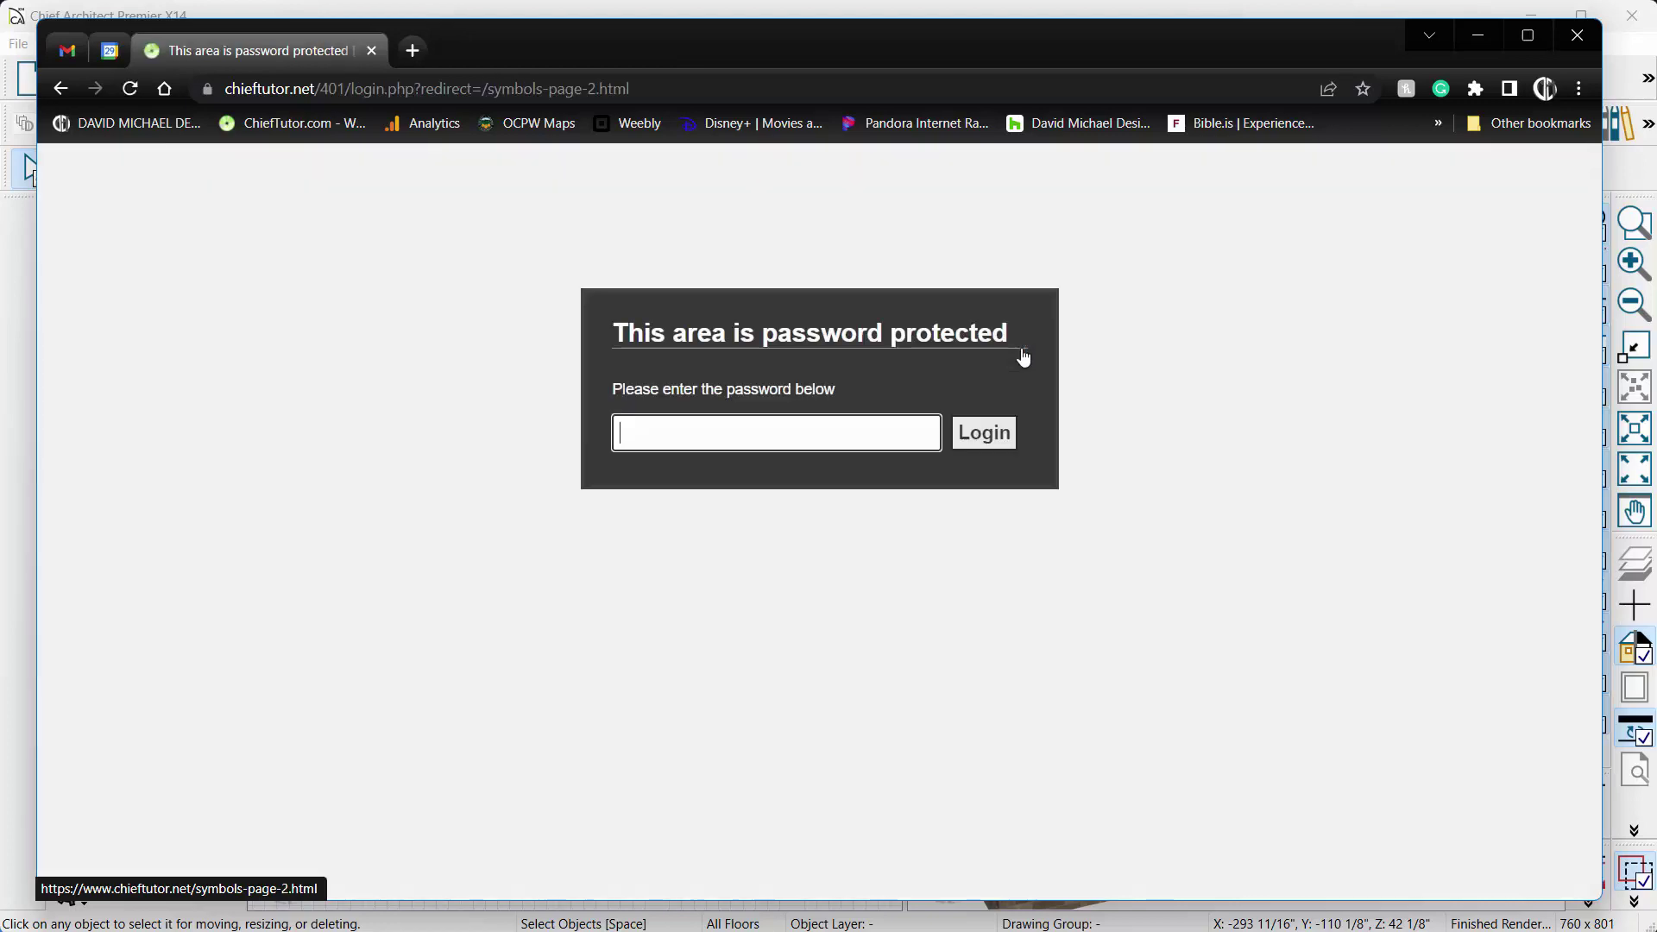
# Log in to Symbols Page 2.
pyautogui.click(980, 432)
pyautogui.scroll(-2, 1065, 557)
pyautogui.scroll(-4, 1066, 557)
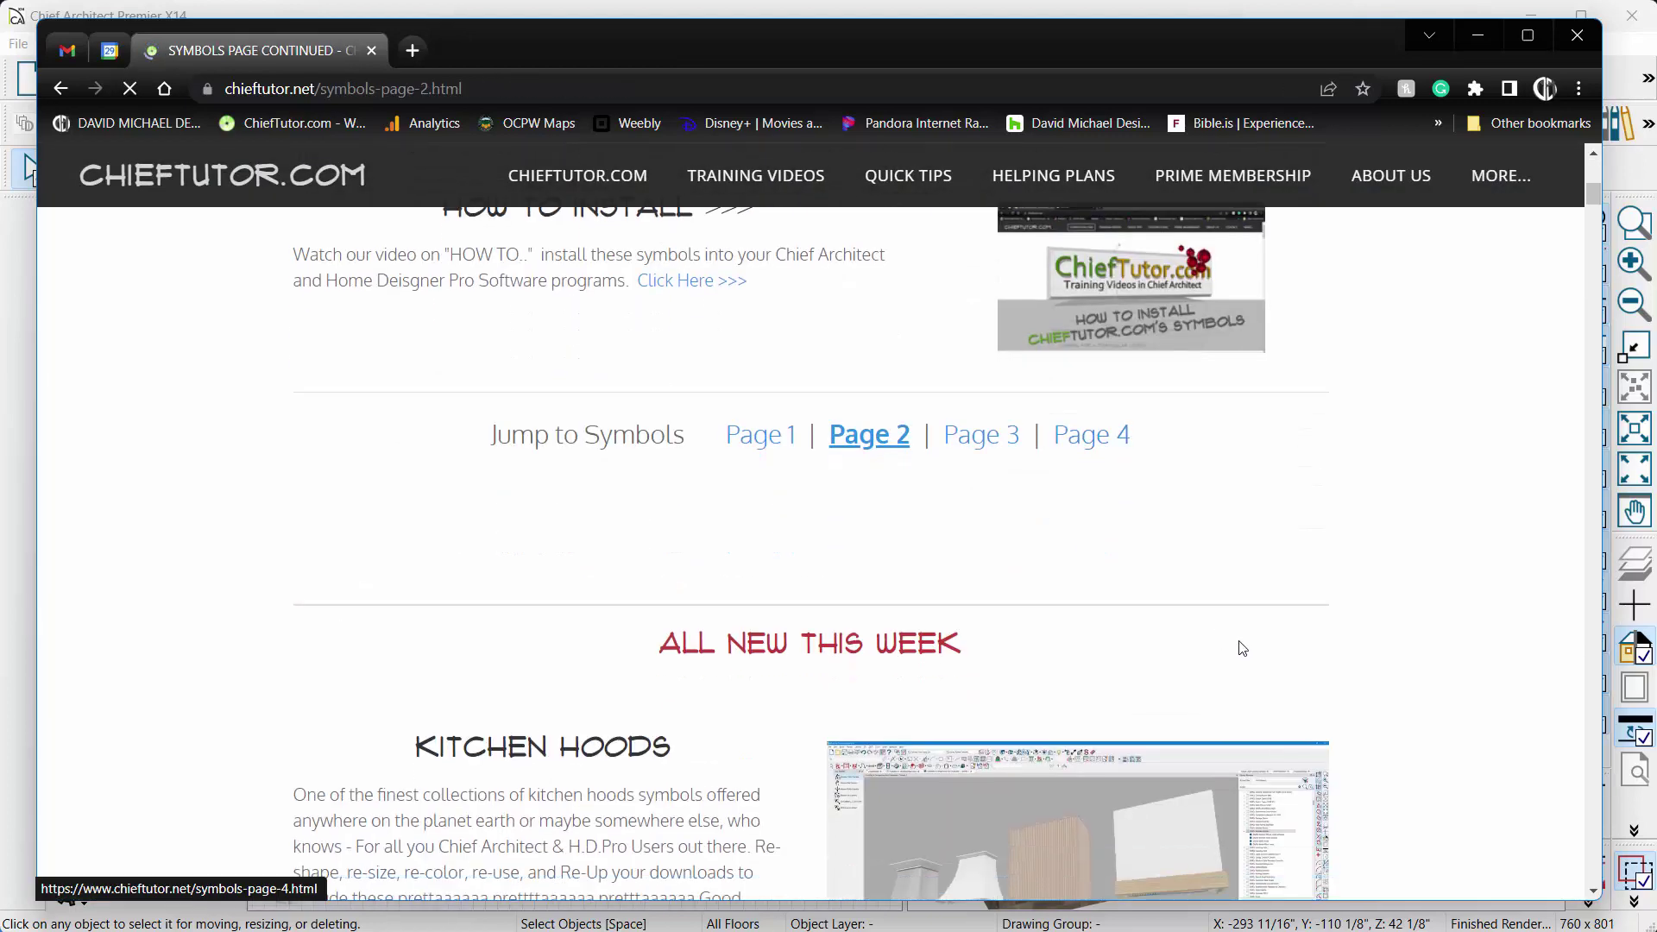
pyautogui.scroll(-3, 1057, 585)
pyautogui.scroll(-3, 1056, 585)
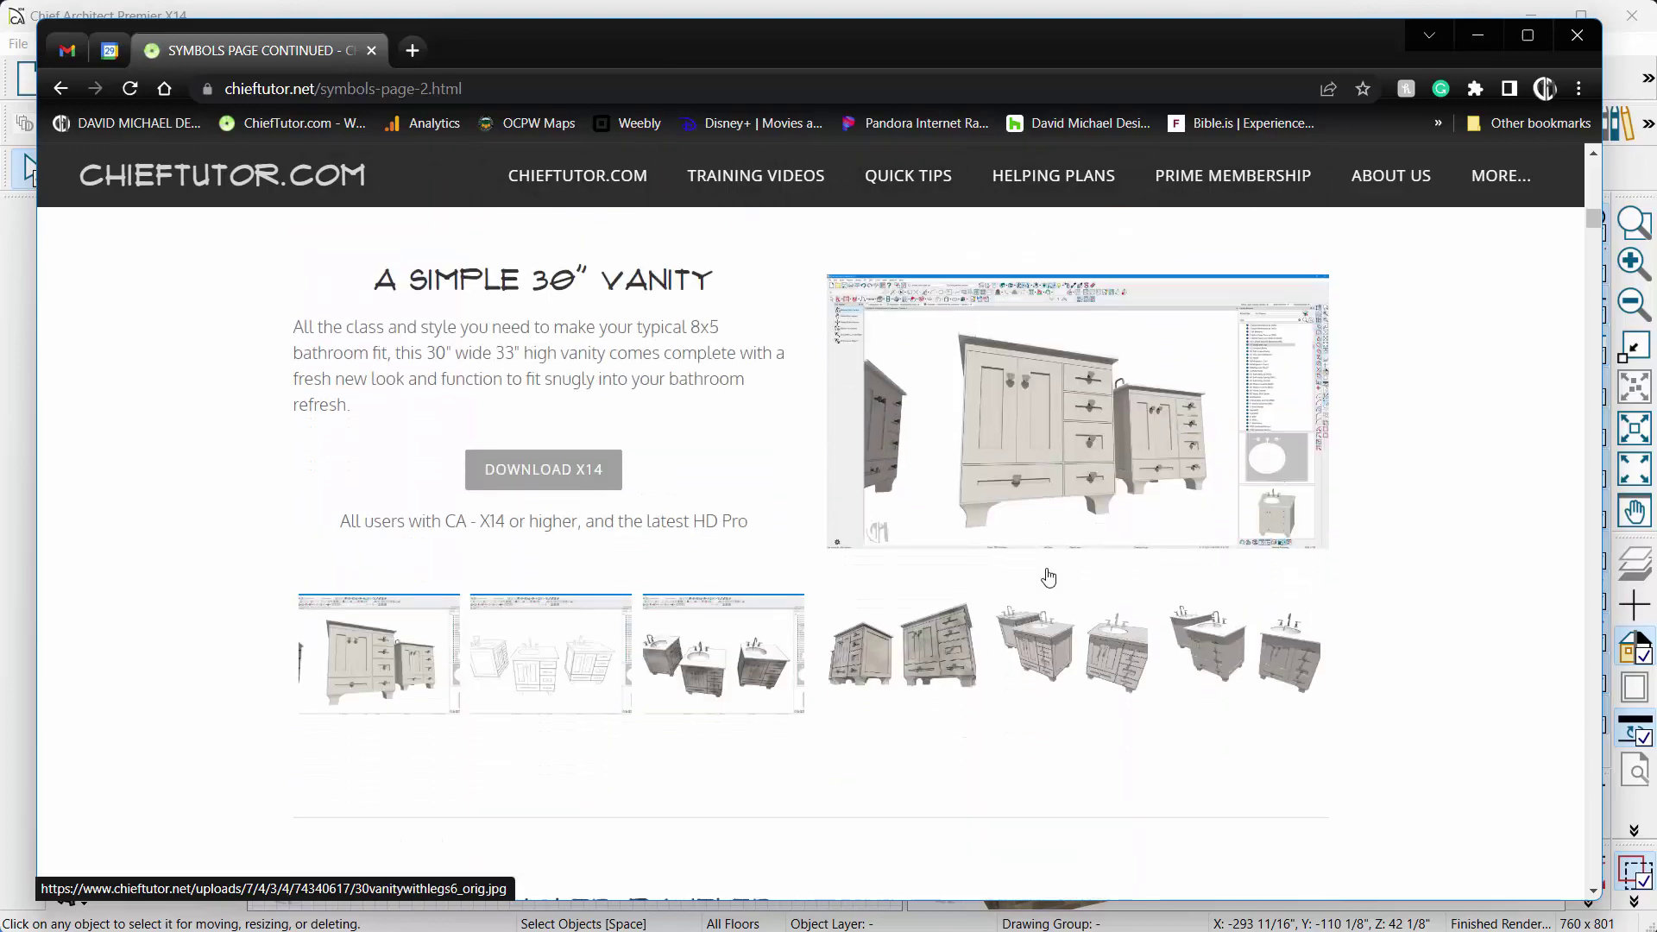
pyautogui.scroll(-3, 1049, 583)
pyautogui.scroll(-4, 1034, 575)
pyautogui.scroll(-4, 1034, 576)
pyautogui.scroll(-4, 1035, 576)
pyautogui.scroll(-4, 1035, 577)
pyautogui.scroll(-4, 1035, 575)
pyautogui.scroll(-4, 1035, 575)
pyautogui.scroll(-3, 1023, 573)
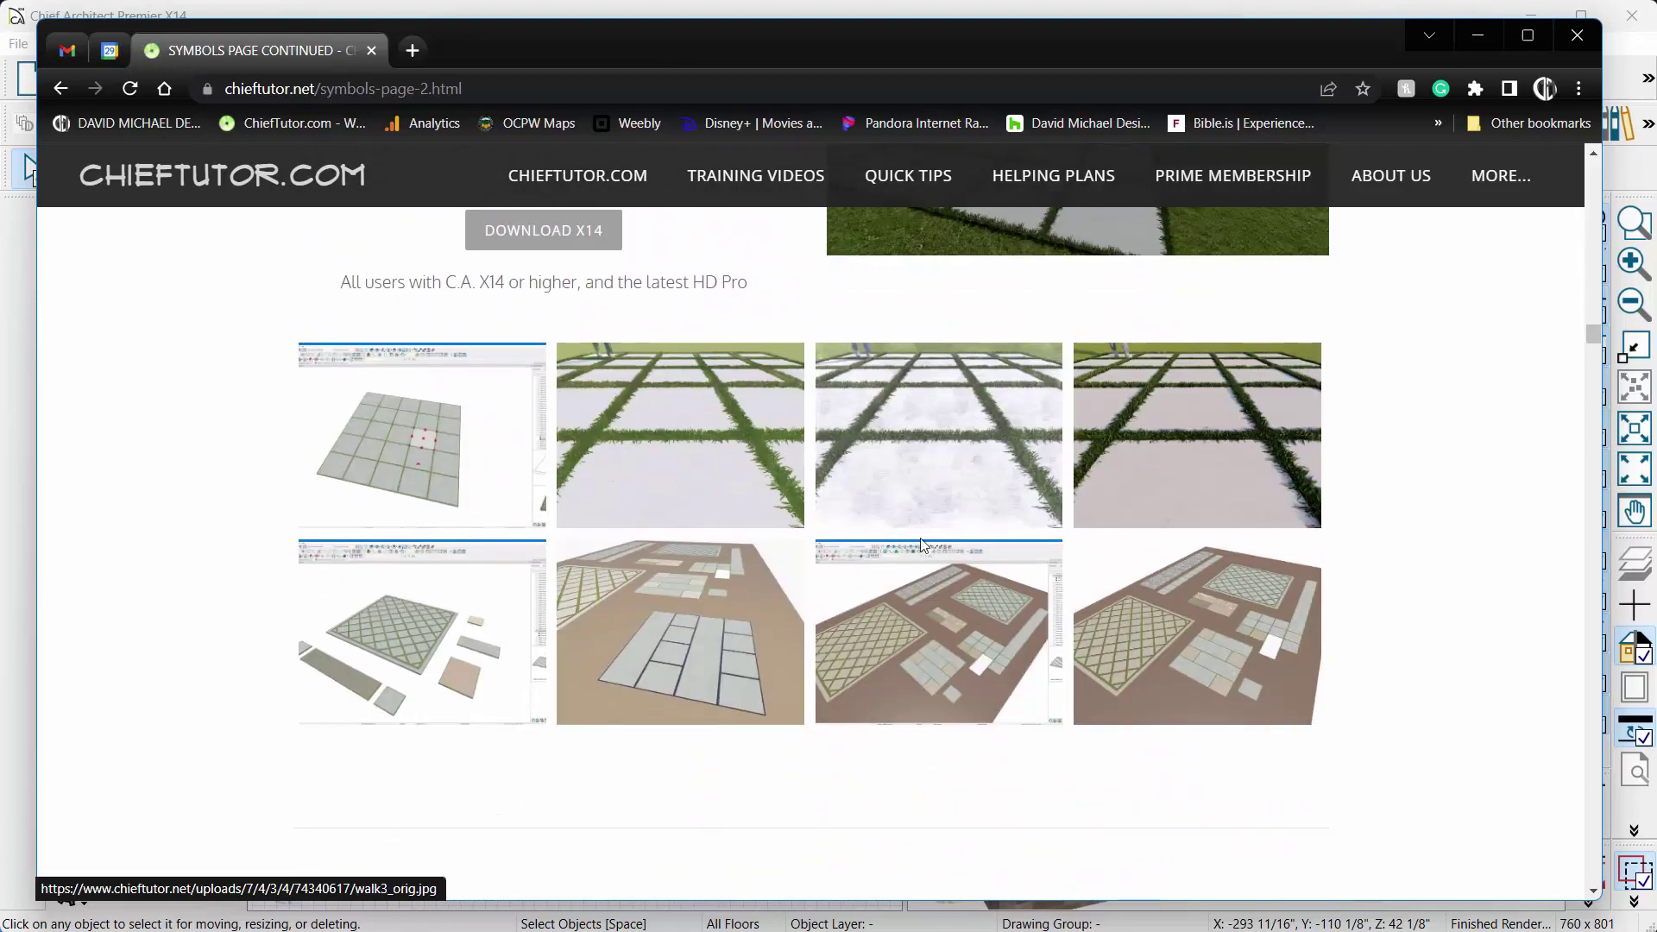
pyautogui.scroll(-5, 979, 568)
pyautogui.scroll(-4, 980, 568)
pyautogui.scroll(-4, 978, 567)
pyautogui.scroll(-4, 906, 576)
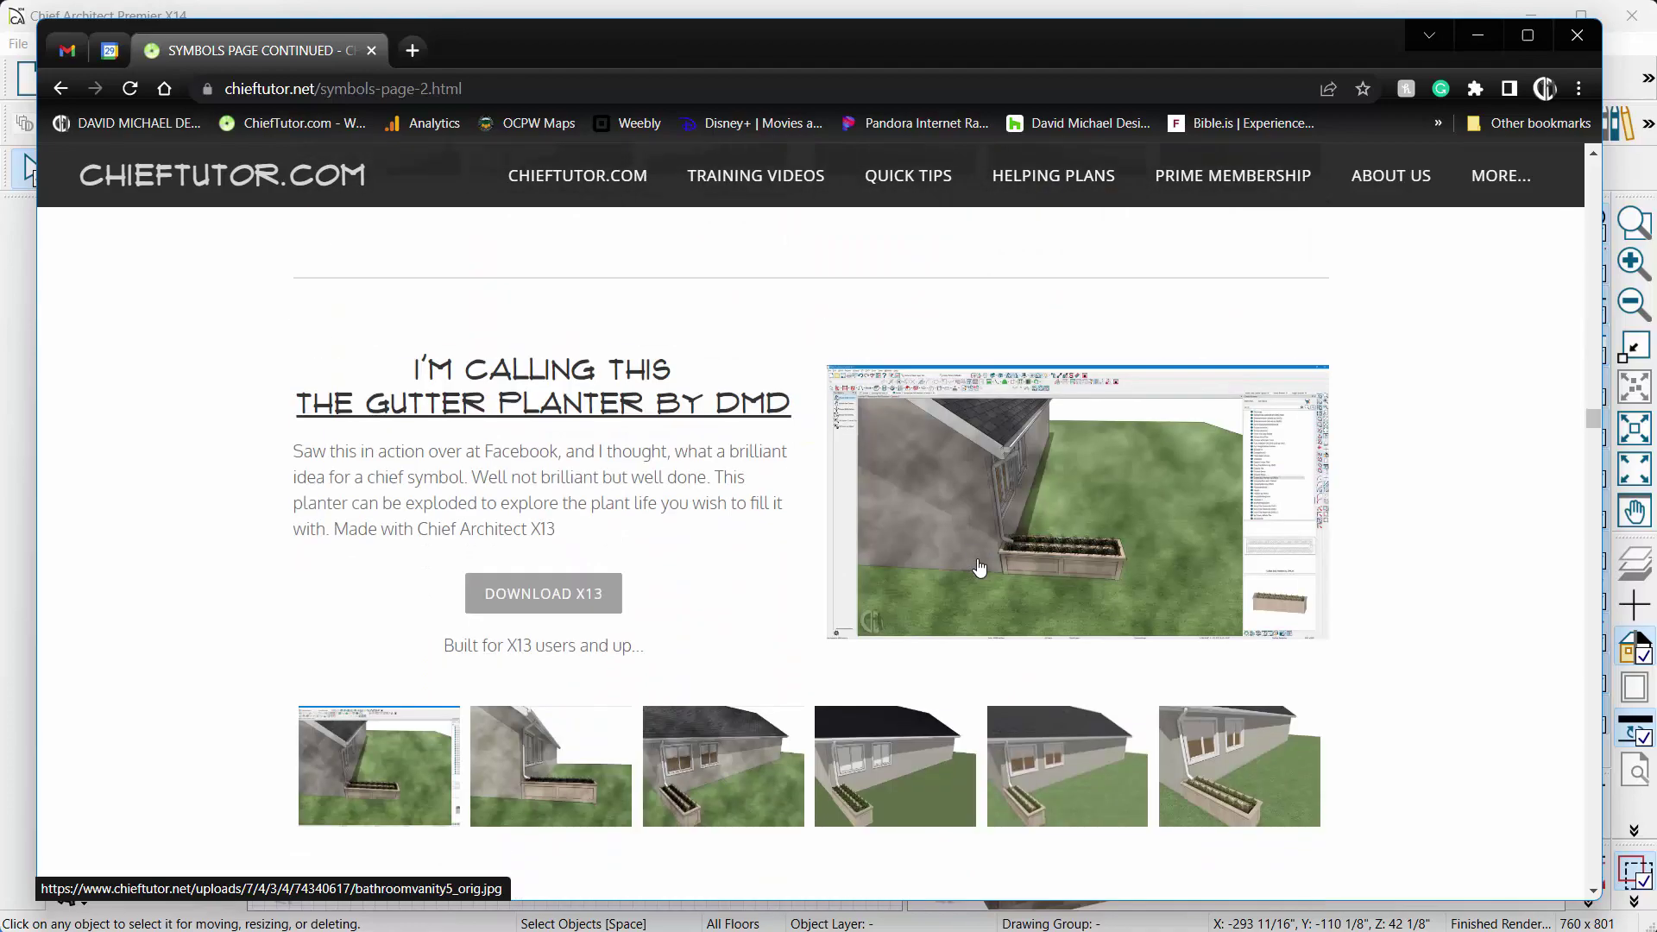
pyautogui.scroll(-4, 695, 603)
pyautogui.scroll(-4, 694, 602)
pyautogui.scroll(-2, 858, 529)
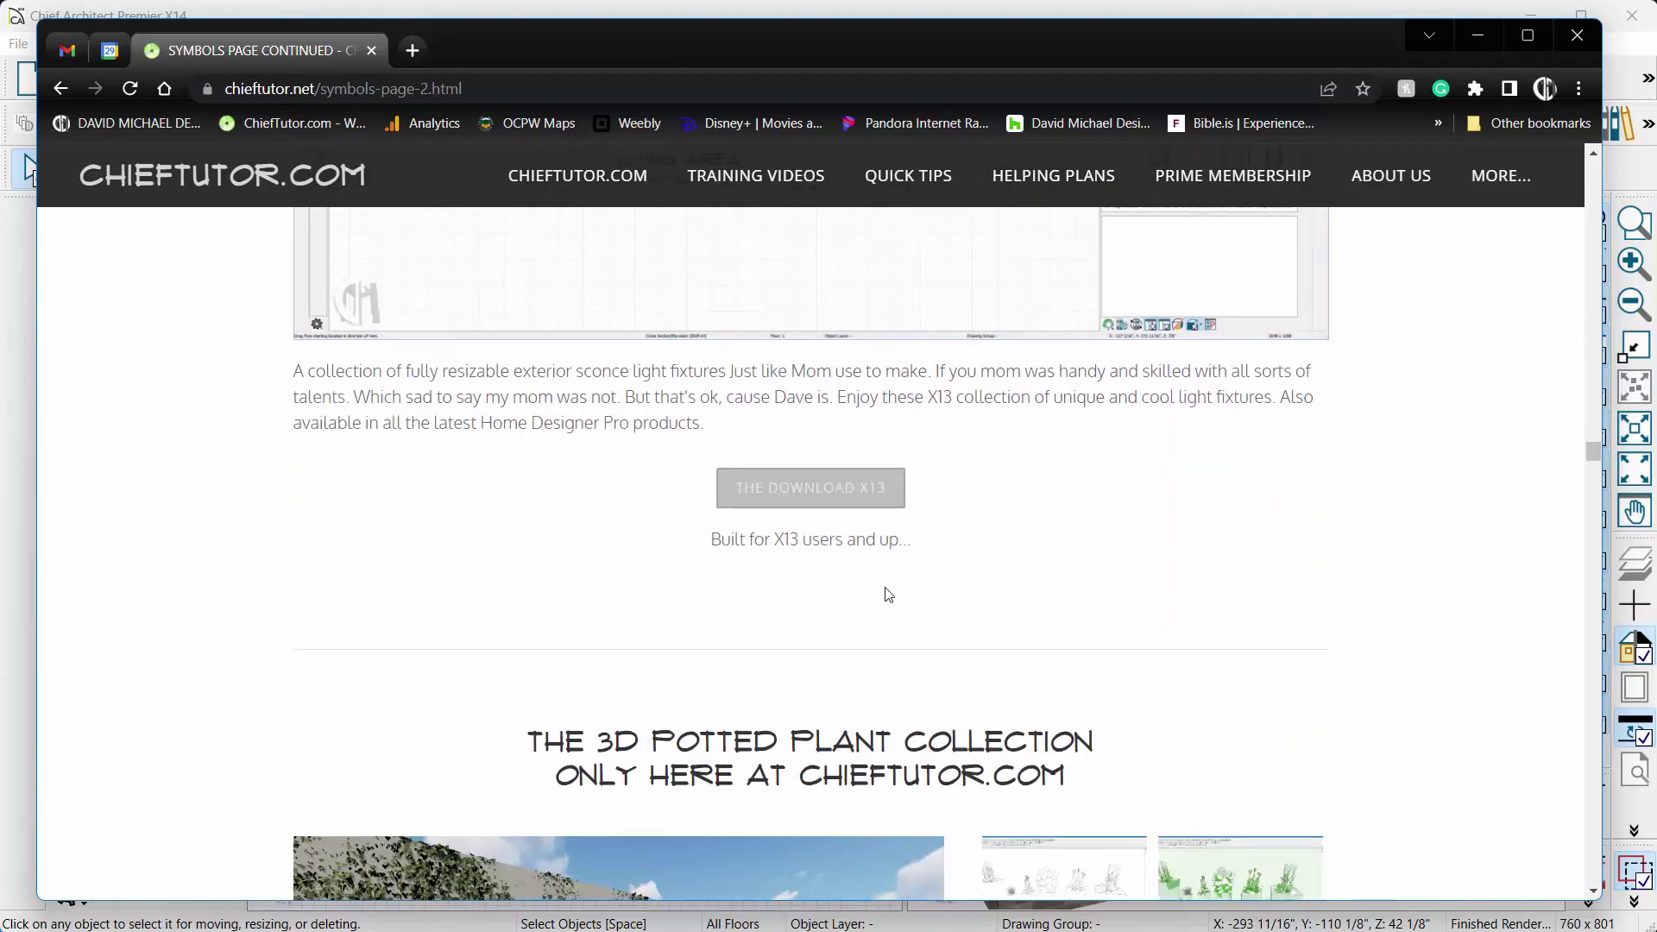
pyautogui.scroll(-5, 888, 592)
pyautogui.scroll(-5, 801, 597)
pyautogui.scroll(-4, 800, 599)
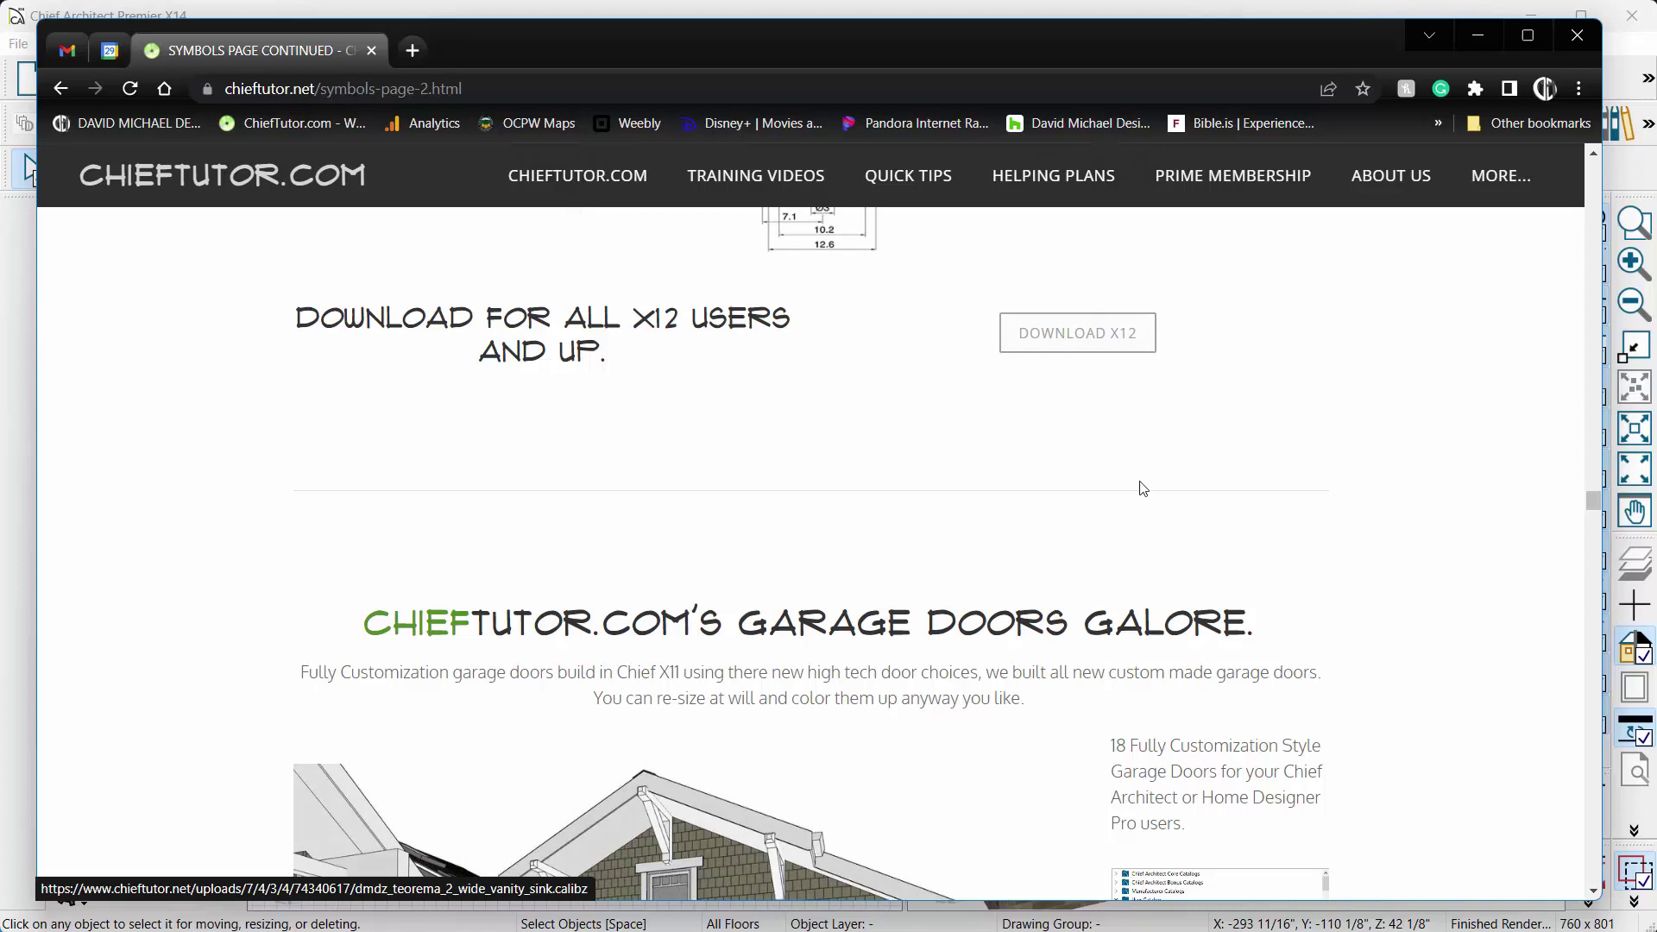
pyautogui.scroll(-5, 1147, 488)
pyautogui.scroll(-5, 1147, 489)
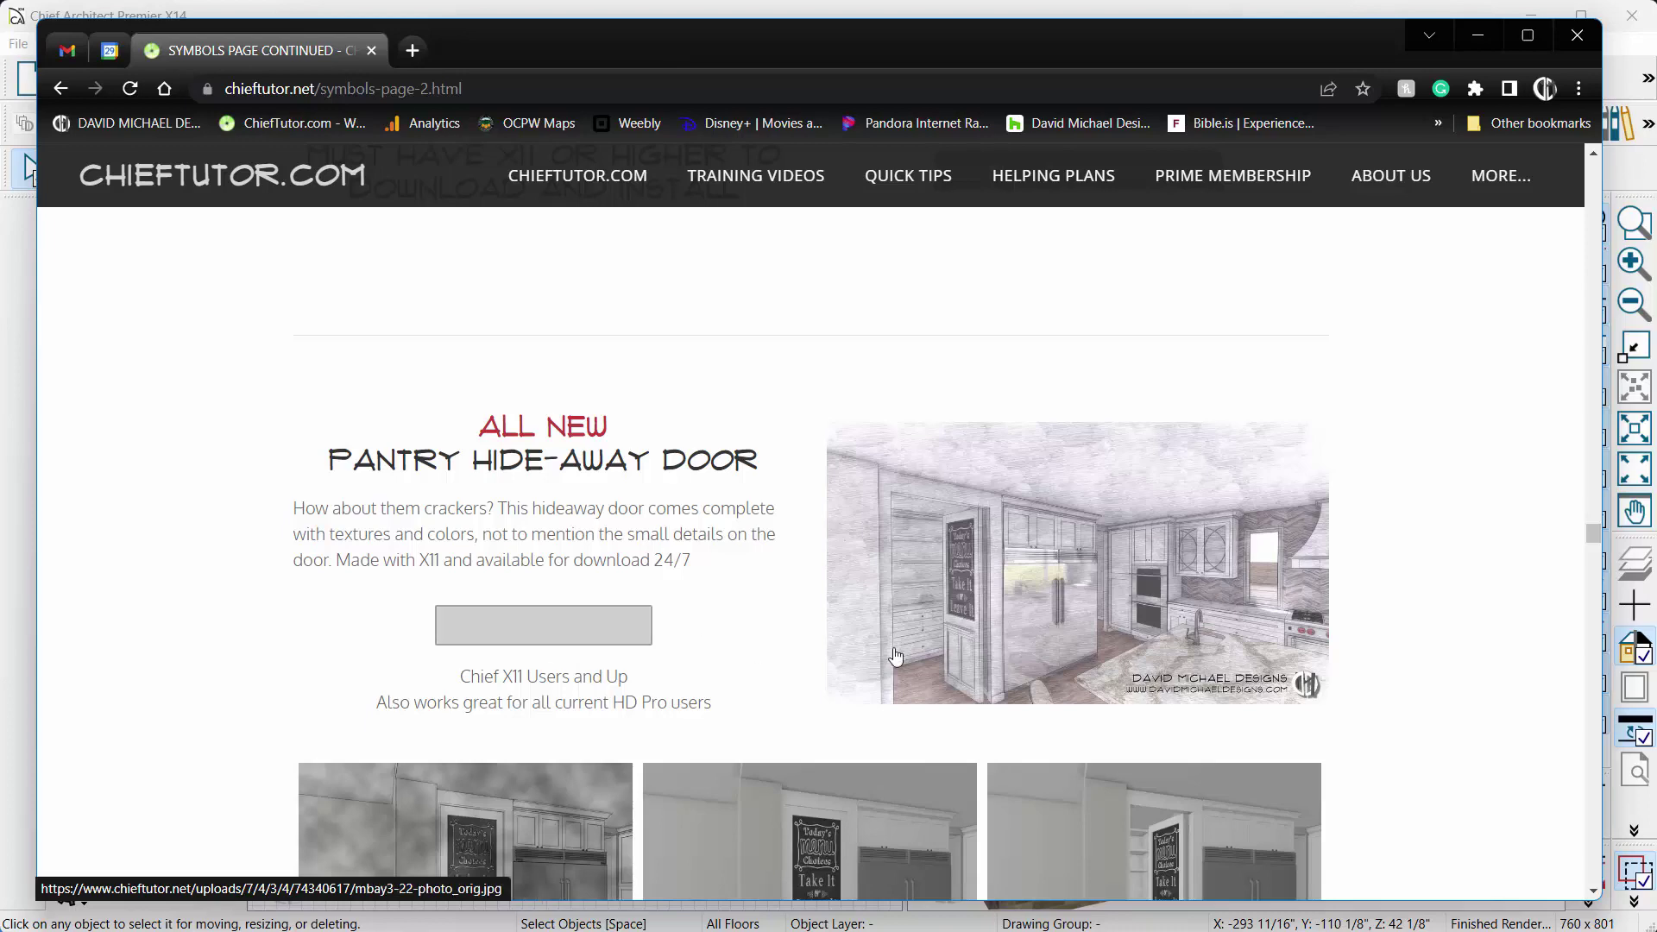
pyautogui.scroll(-5, 1016, 633)
pyautogui.scroll(-2, 1049, 637)
pyautogui.scroll(-3, 1050, 638)
pyautogui.scroll(-3, 1049, 637)
pyautogui.scroll(-2, 1049, 637)
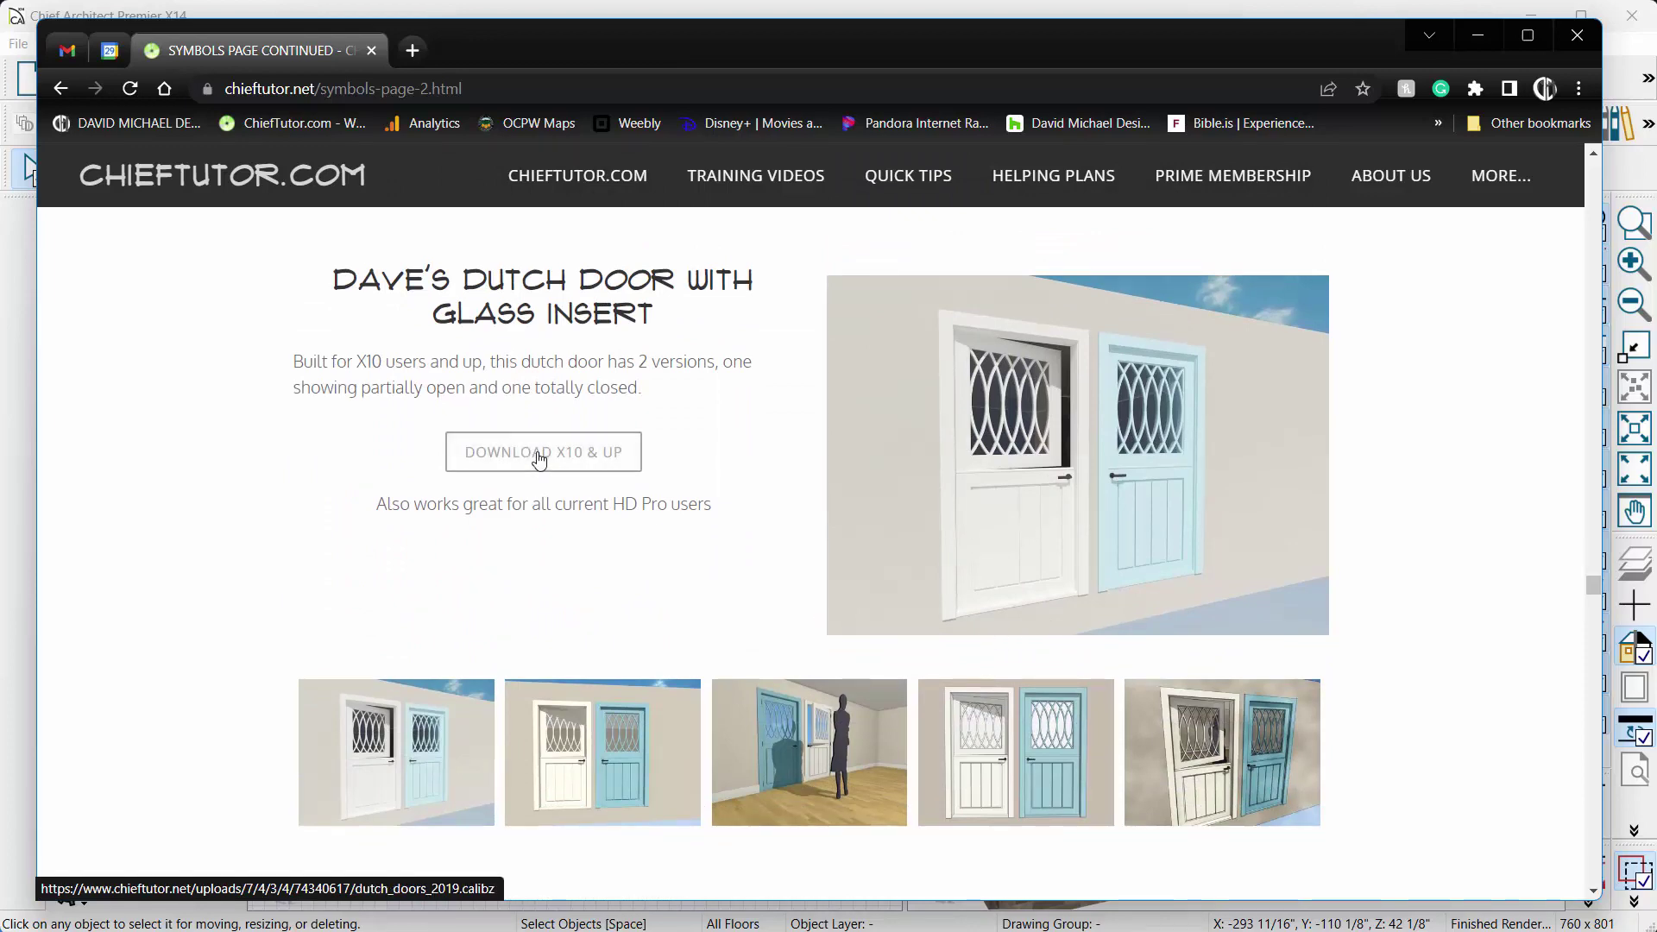
pyautogui.scroll(-2, 1333, 630)
pyautogui.scroll(-3, 1333, 629)
pyautogui.scroll(-2, 1359, 629)
pyautogui.scroll(-2, 1365, 630)
pyautogui.scroll(-4, 1366, 630)
pyautogui.scroll(-2, 1368, 629)
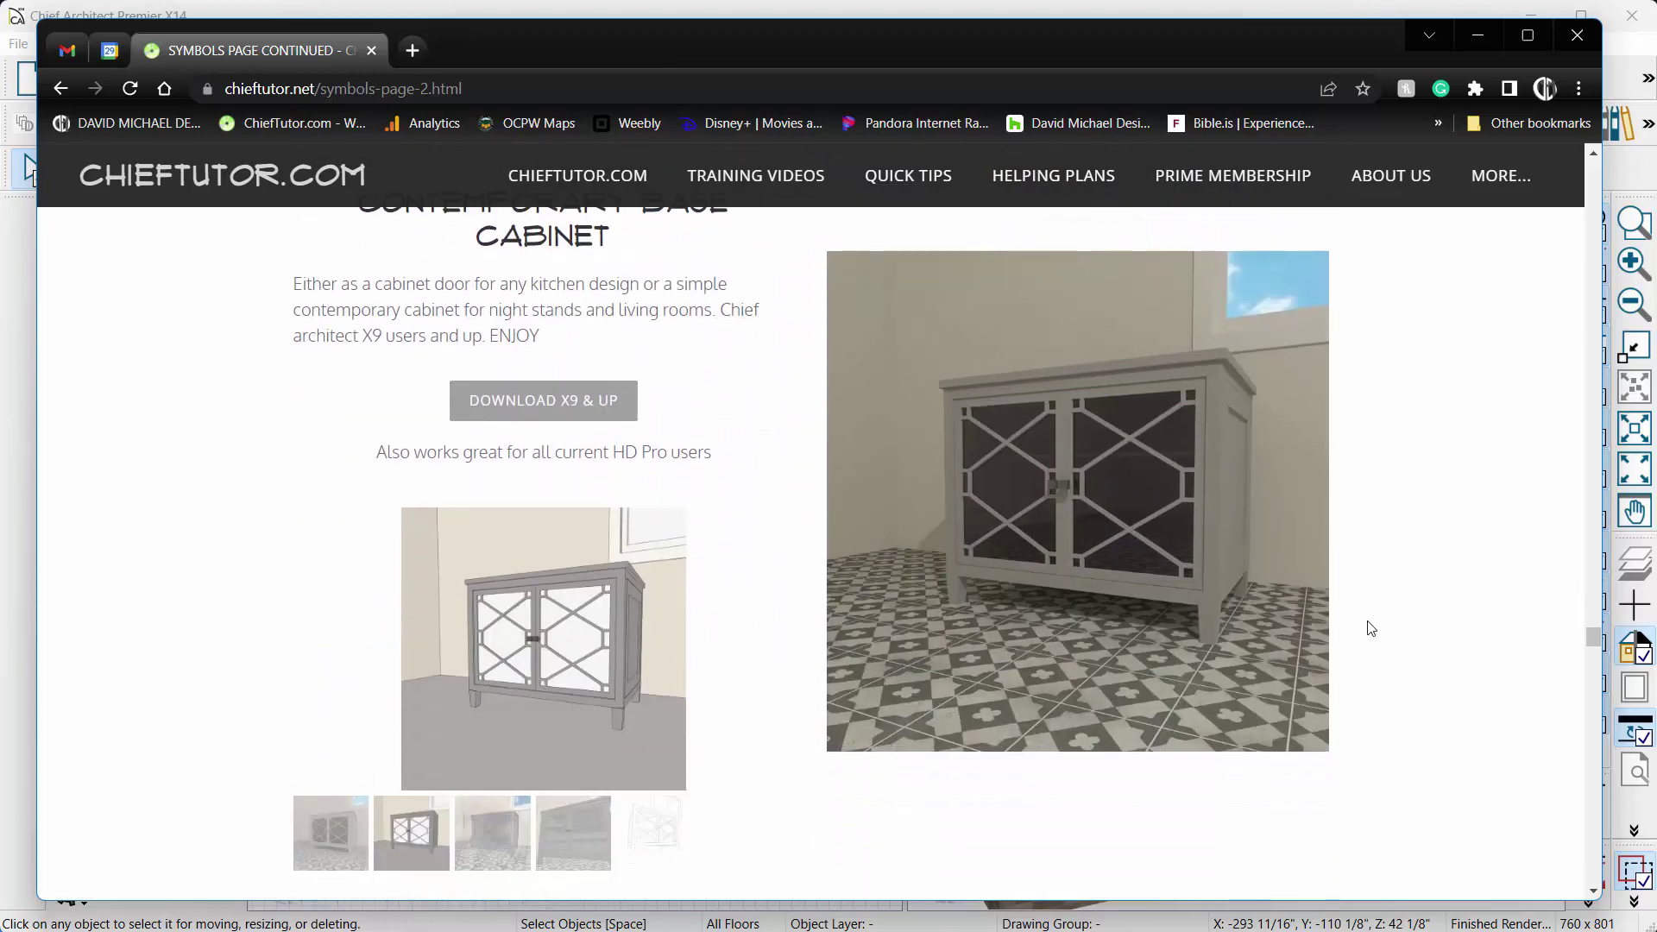
pyautogui.scroll(-5, 1369, 629)
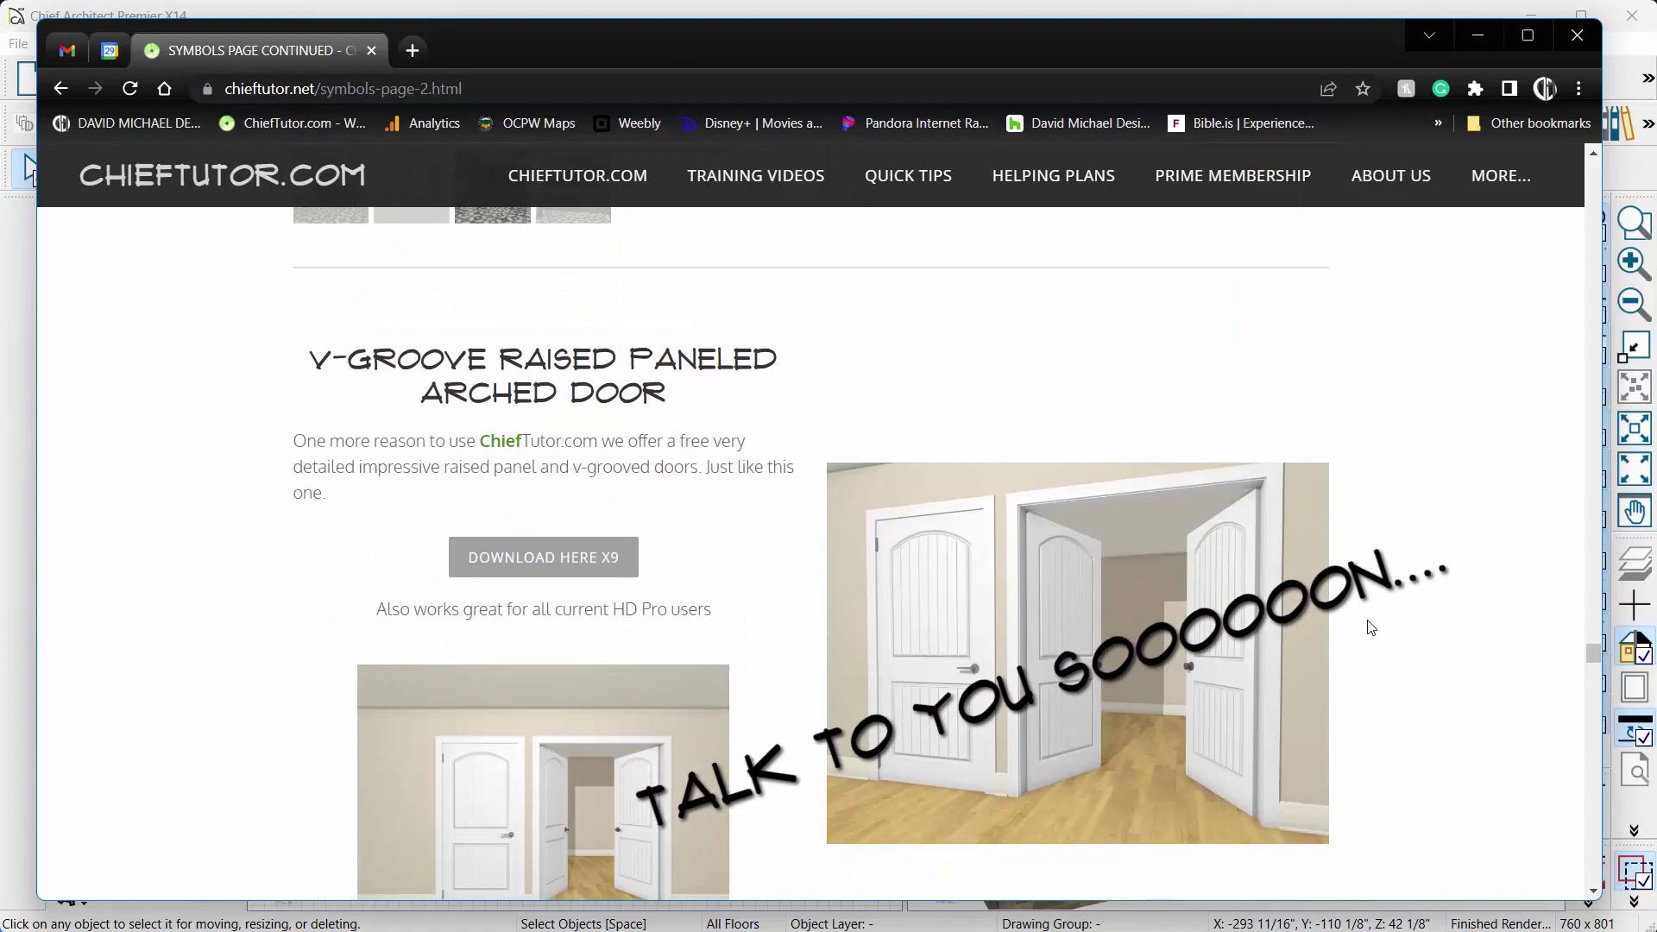